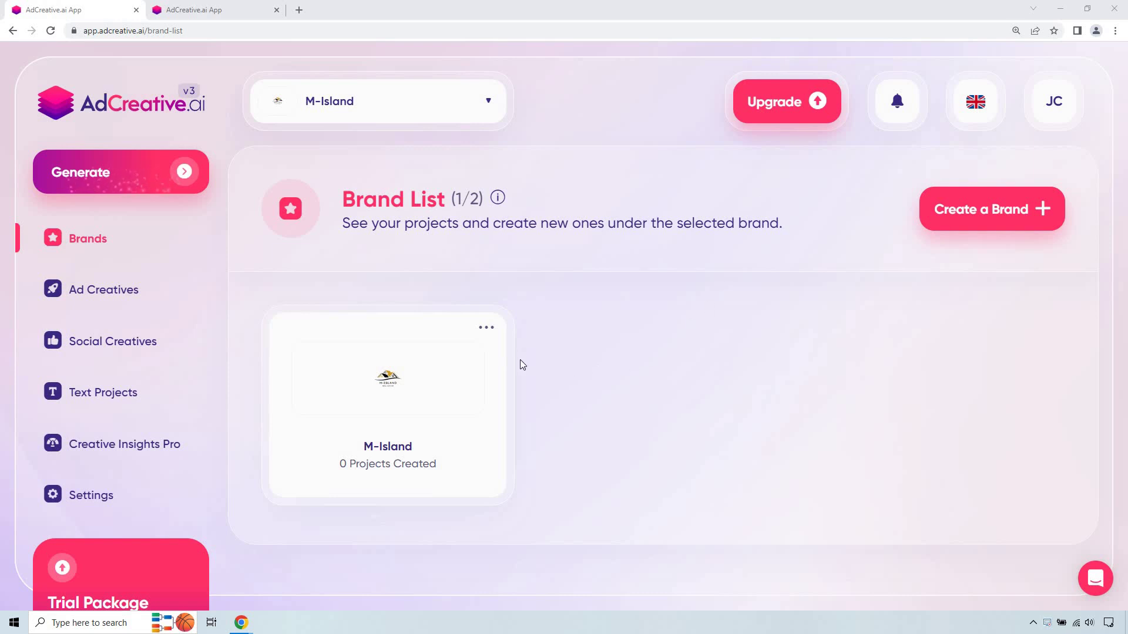
Check the M-Island brand settings, keeping brand type Real Estate, and close without changes
left_click(485, 332)
left_click(412, 388)
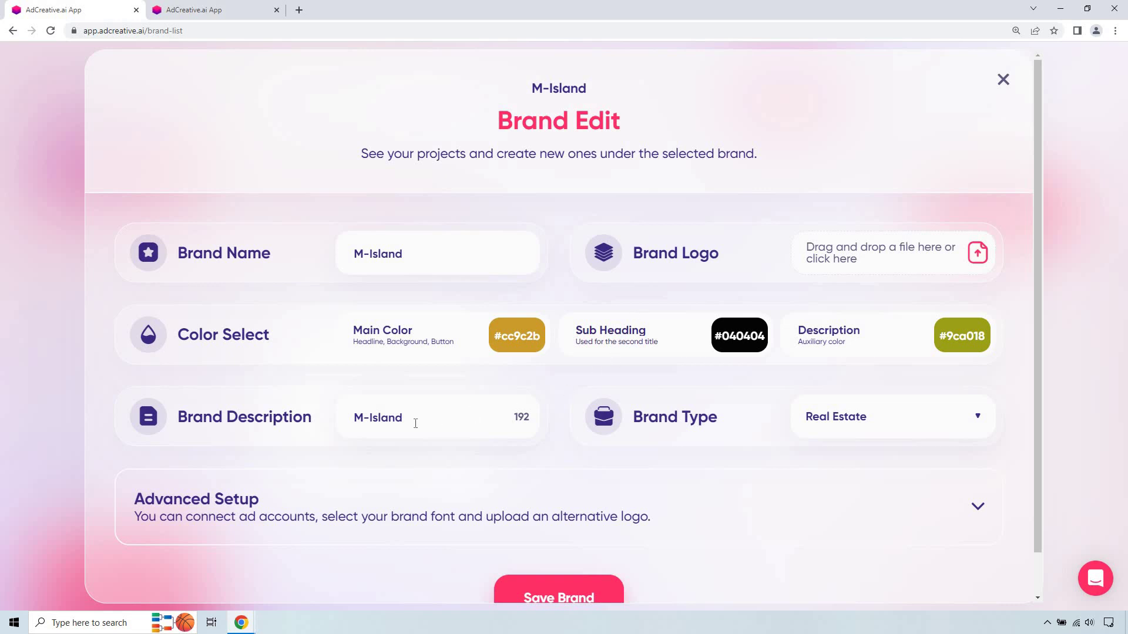
left_click(866, 424)
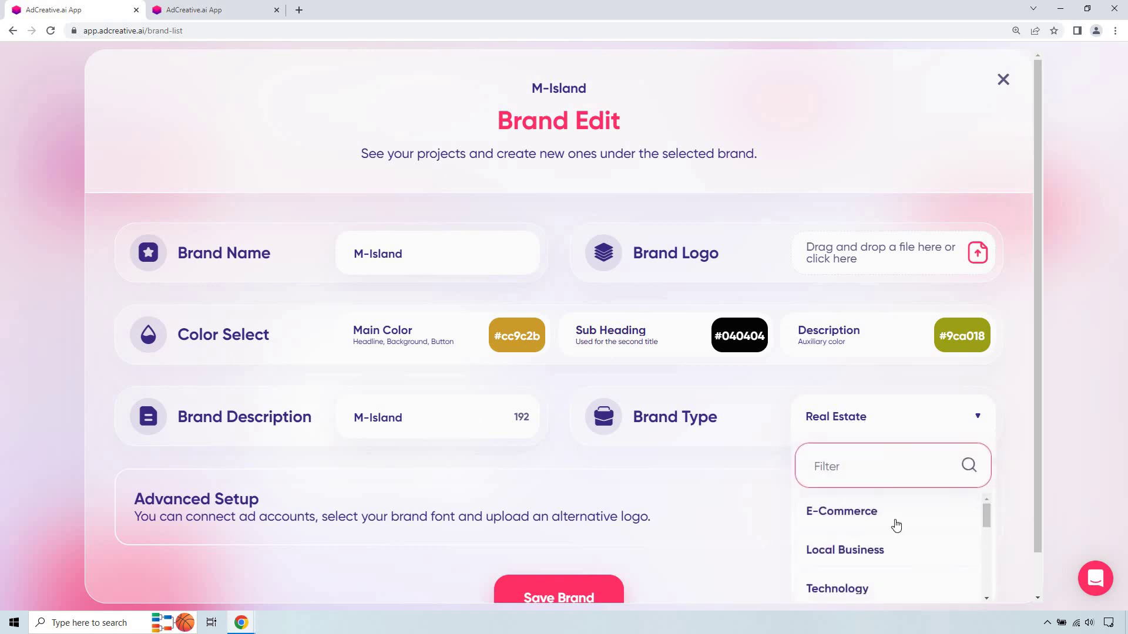
scroll(882, 526, "up", 2)
left_click(869, 518)
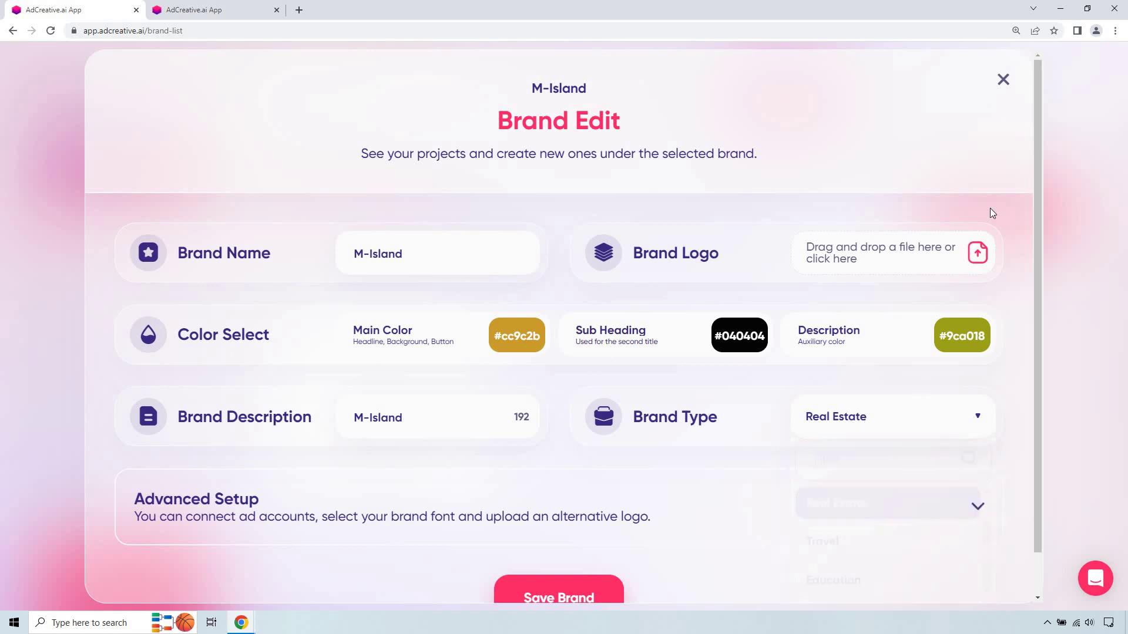
left_click(1003, 79)
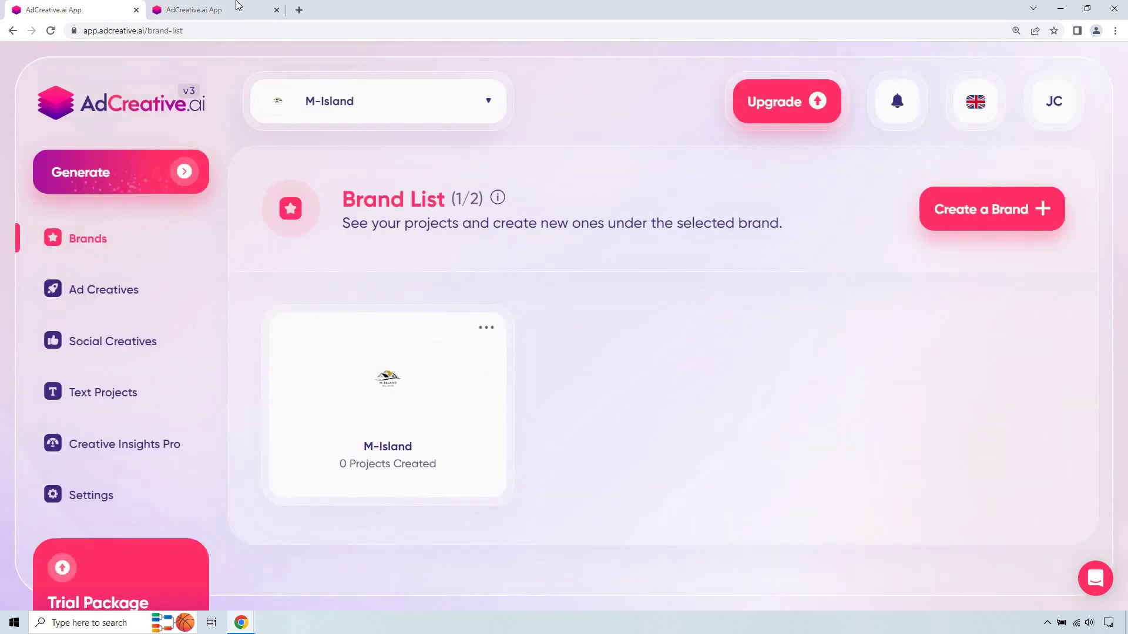
In the project tab, choose the 1200x628 Landscape Size format
left_click(235, 10)
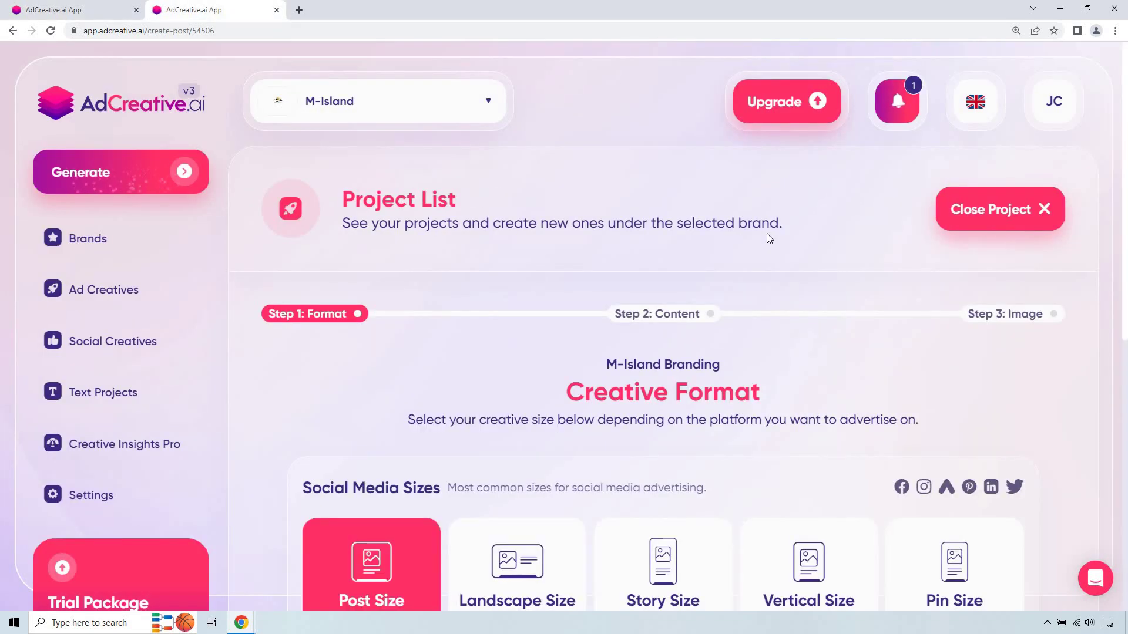
scroll(758, 223, "down", 5)
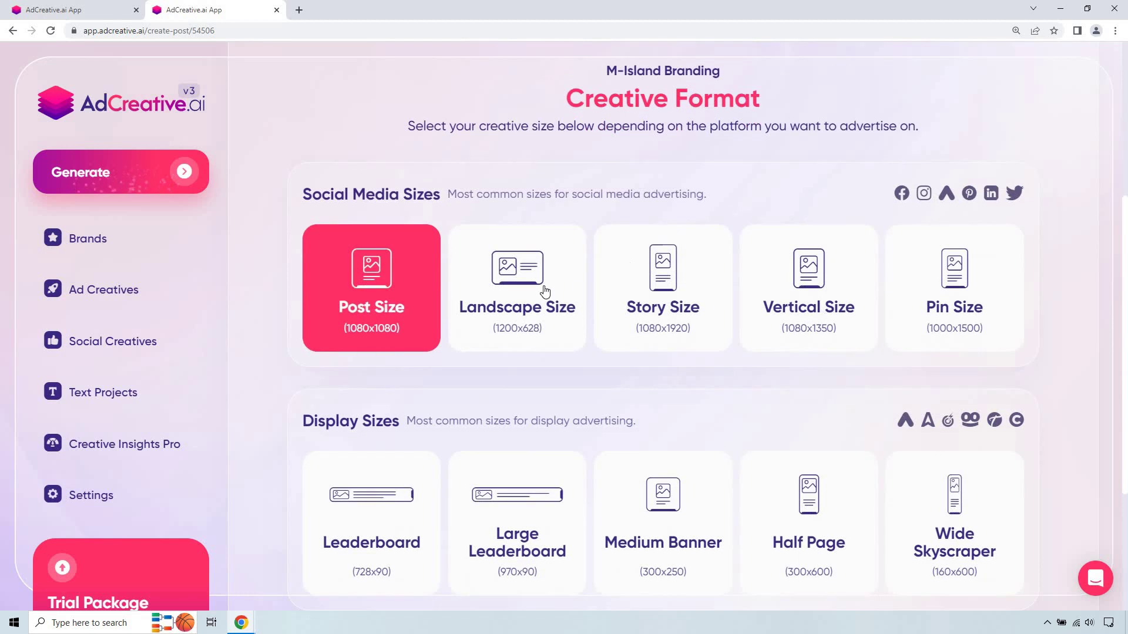
left_click(541, 288)
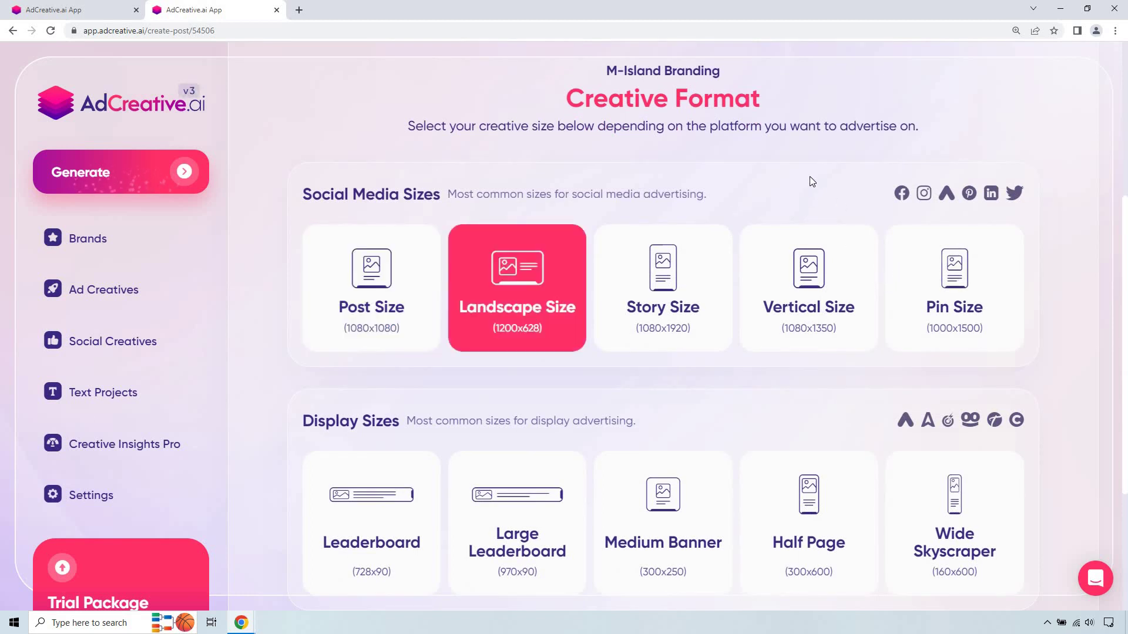
scroll(717, 398, "down", 2)
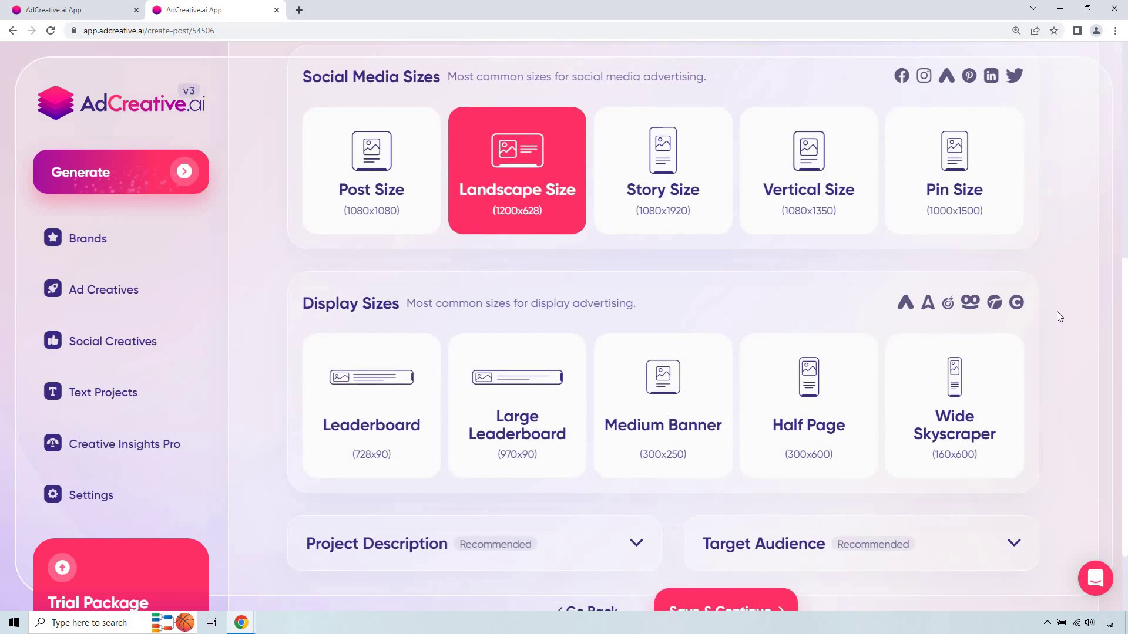
scroll(1060, 317, "down", 2)
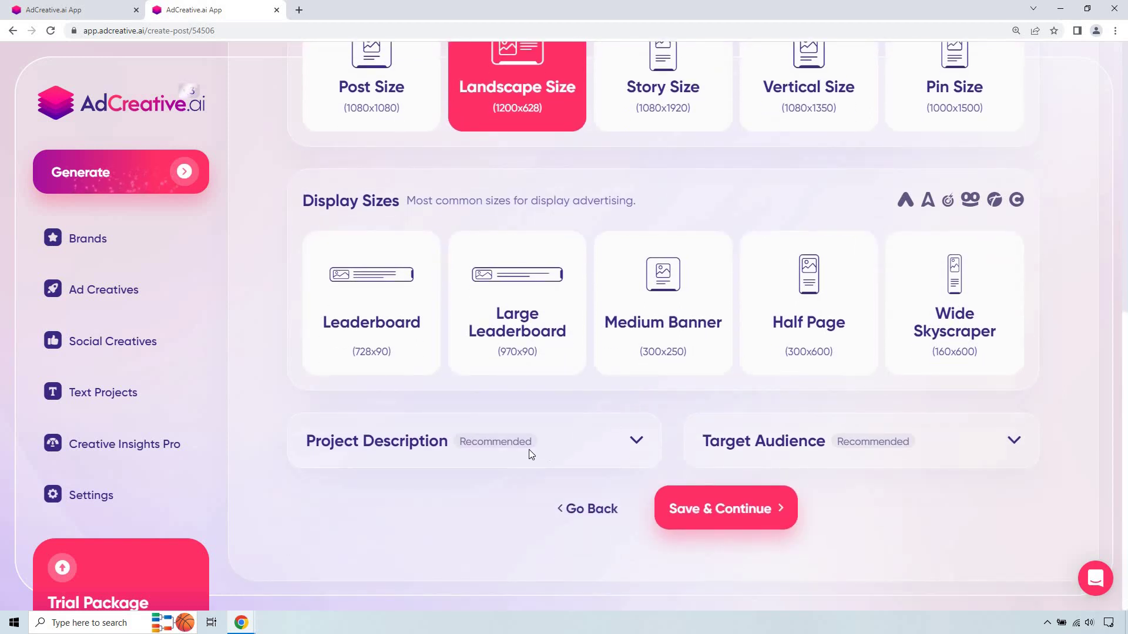
Extend the project description to 'M-Island Real Estate' and set target audience 'Real Estate'
left_click(591, 453)
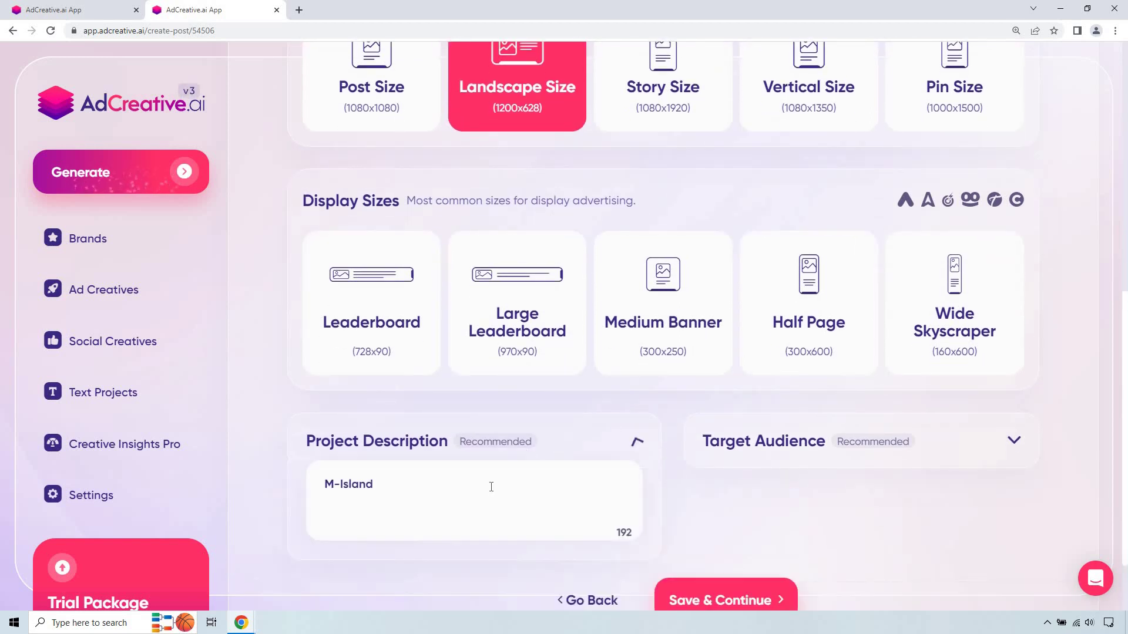
left_click(502, 476)
type("Real Estate")
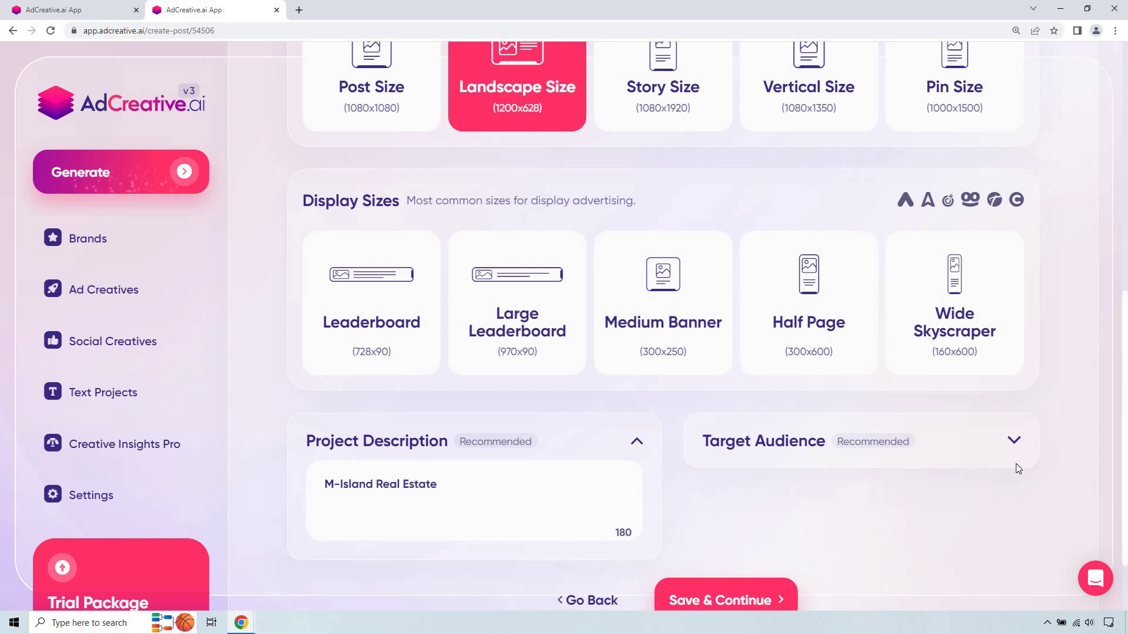
left_click(982, 461)
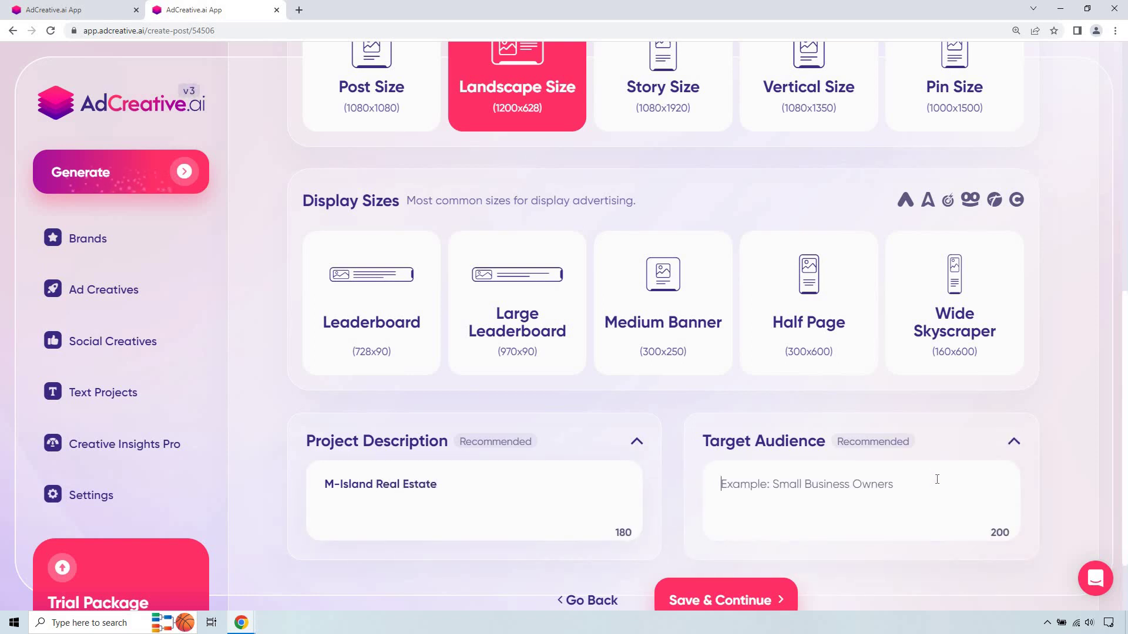
type("Real Estate")
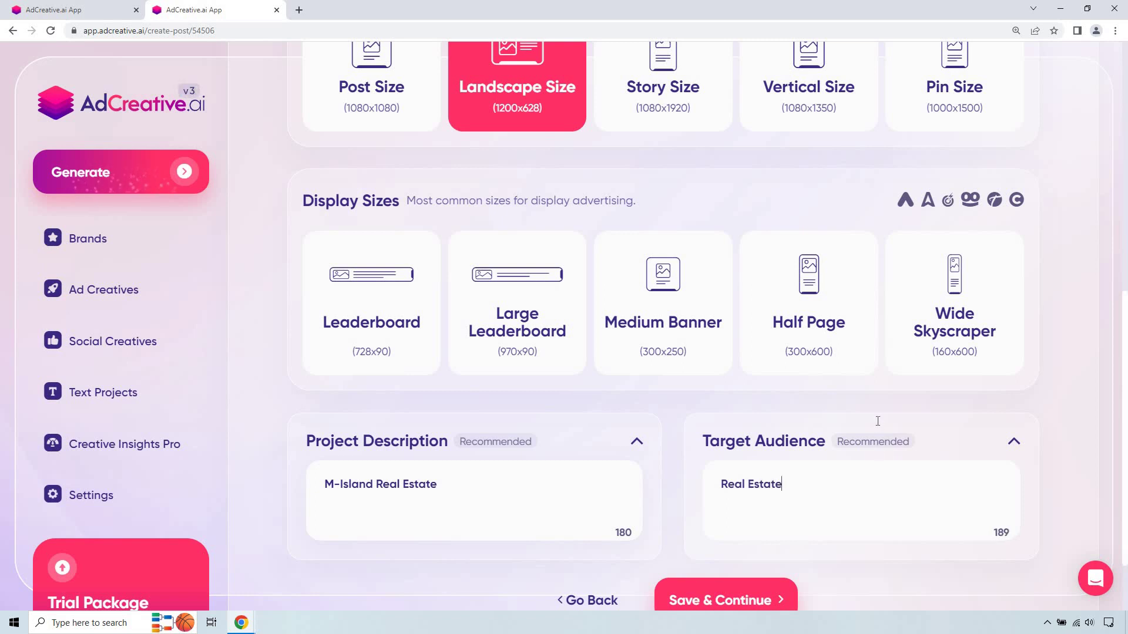
scroll(877, 421, "down", 2)
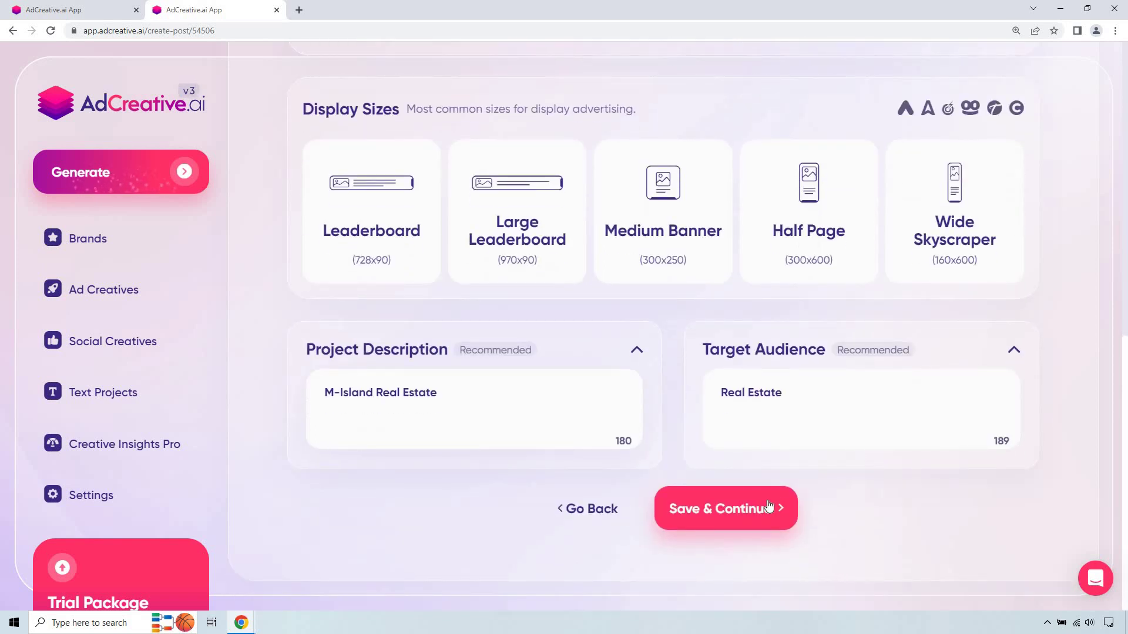
Enter headline 'Find Your Dream Florida Home', punchline 'We Know The Market Better Than Anyone', CTA 'Click Here To Learn More'
left_click(763, 509)
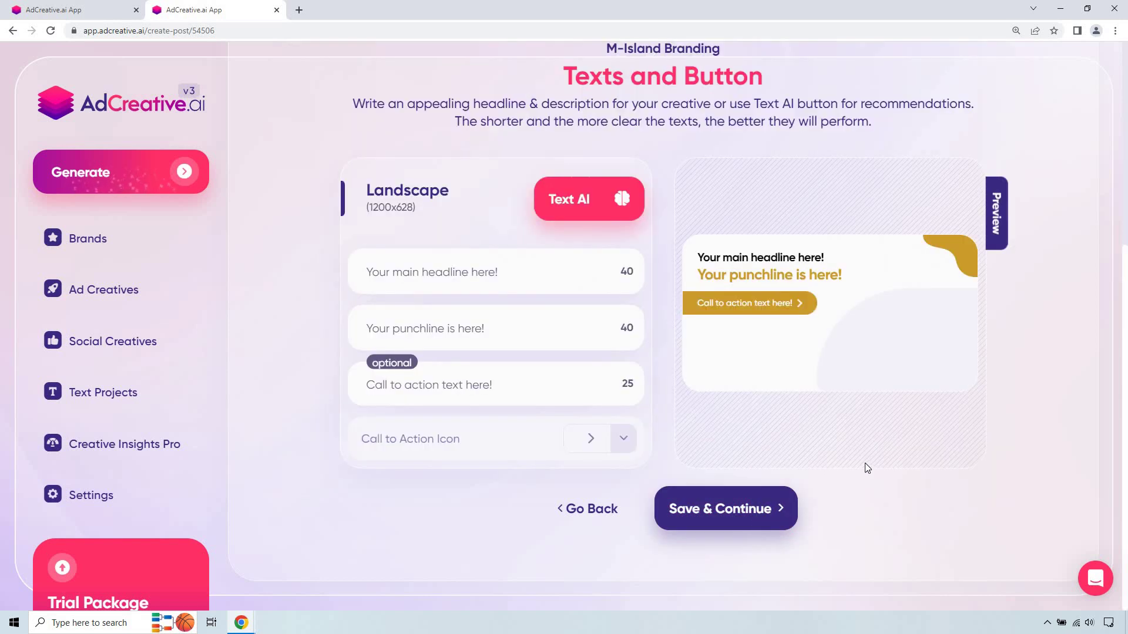
scroll(997, 415, "up", 1)
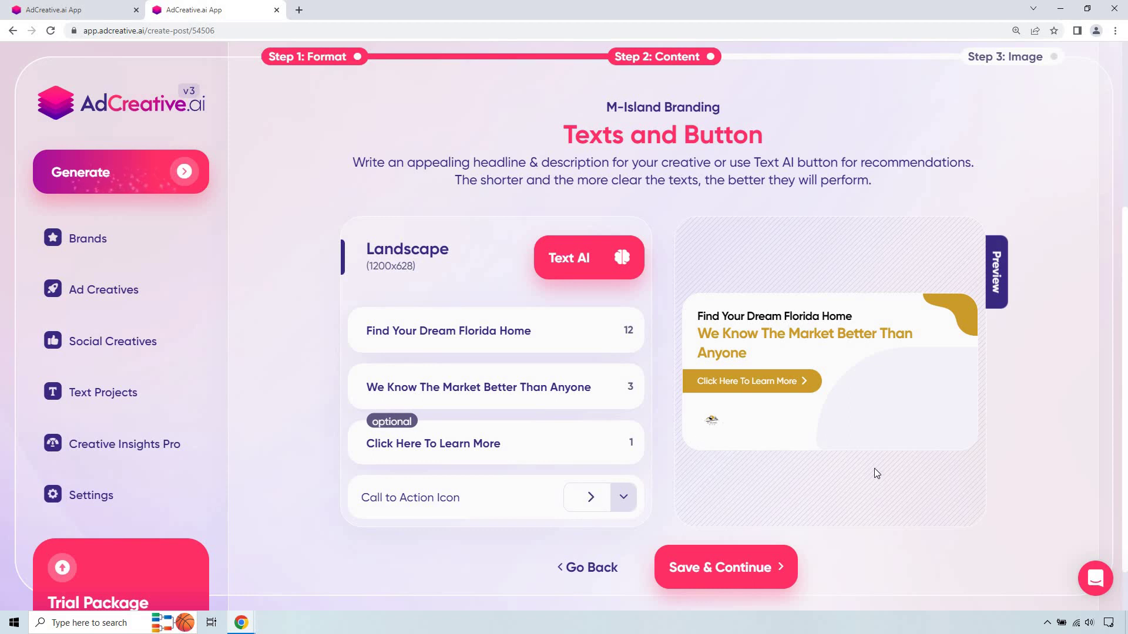
scroll(805, 476, "down", 1)
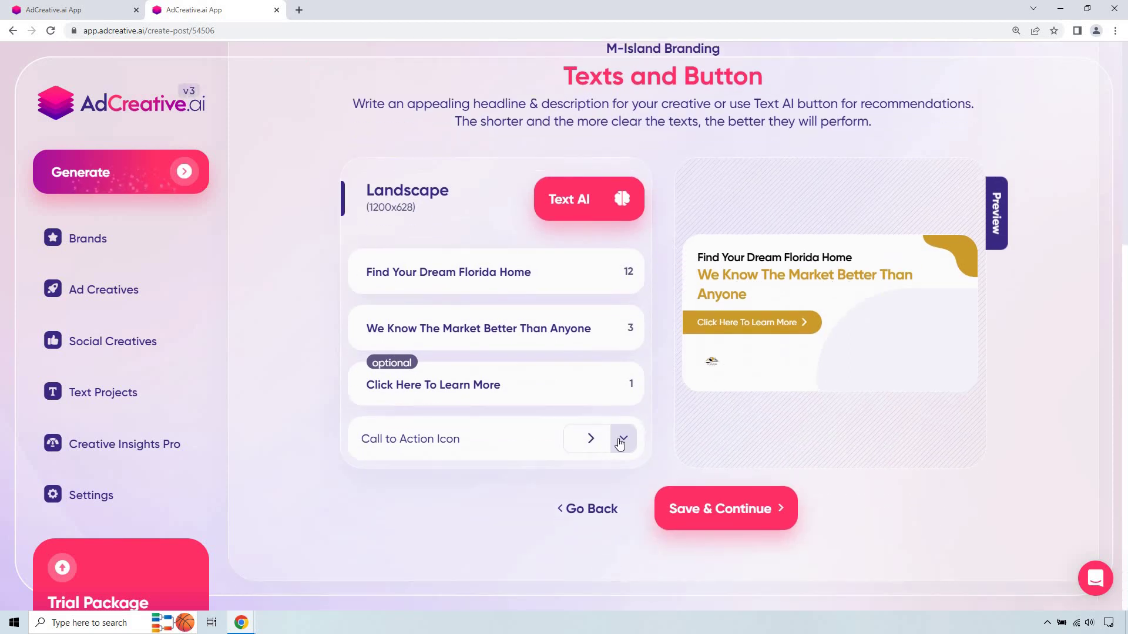
Search the stock image database for 'real estate' and browse the free and $5 photos
left_click(751, 513)
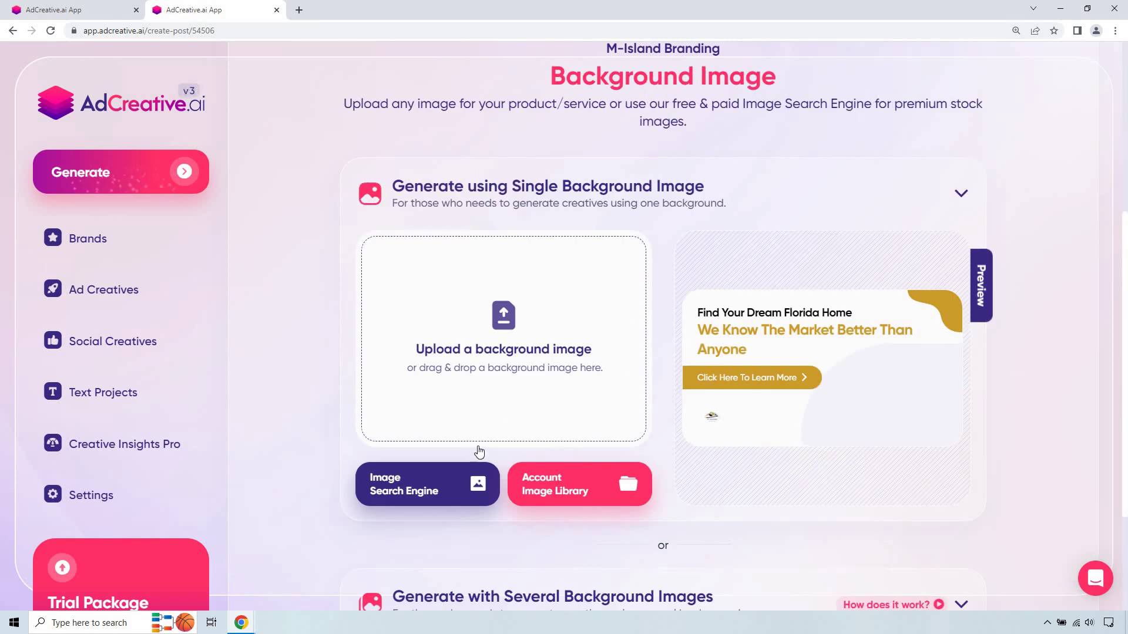
left_click(429, 485)
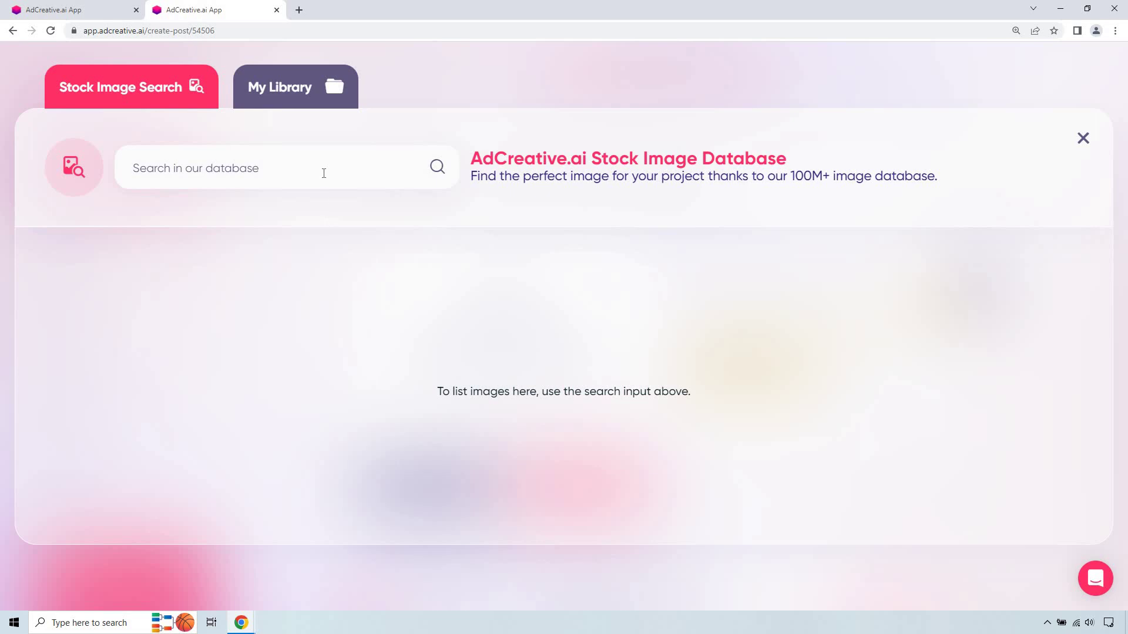
type("real estate")
key("Return")
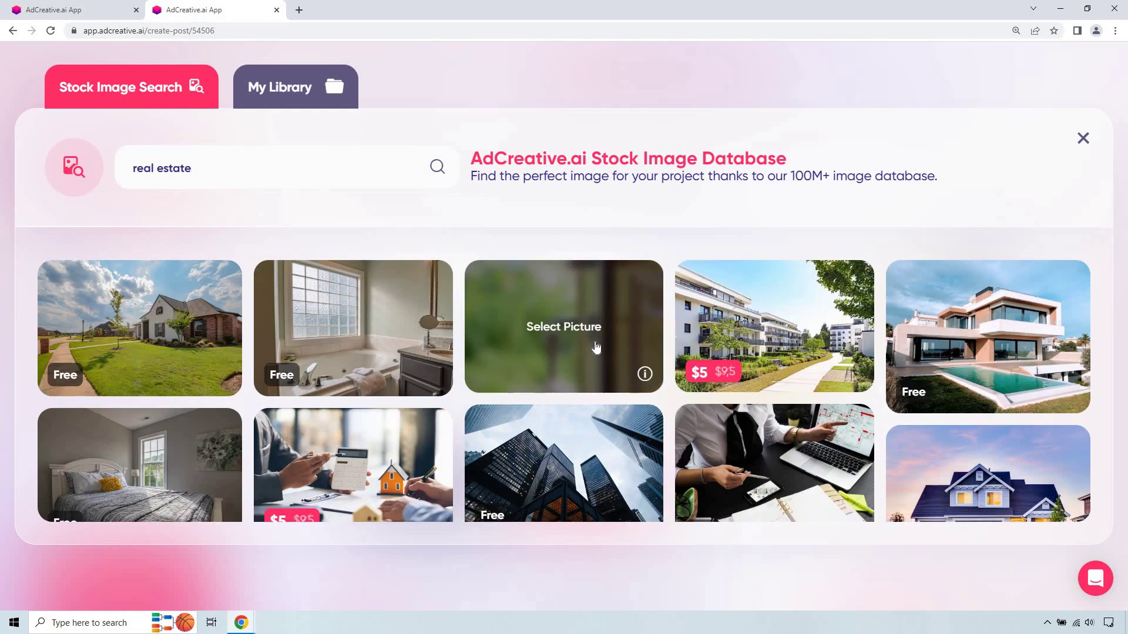
scroll(662, 346, "down", 10)
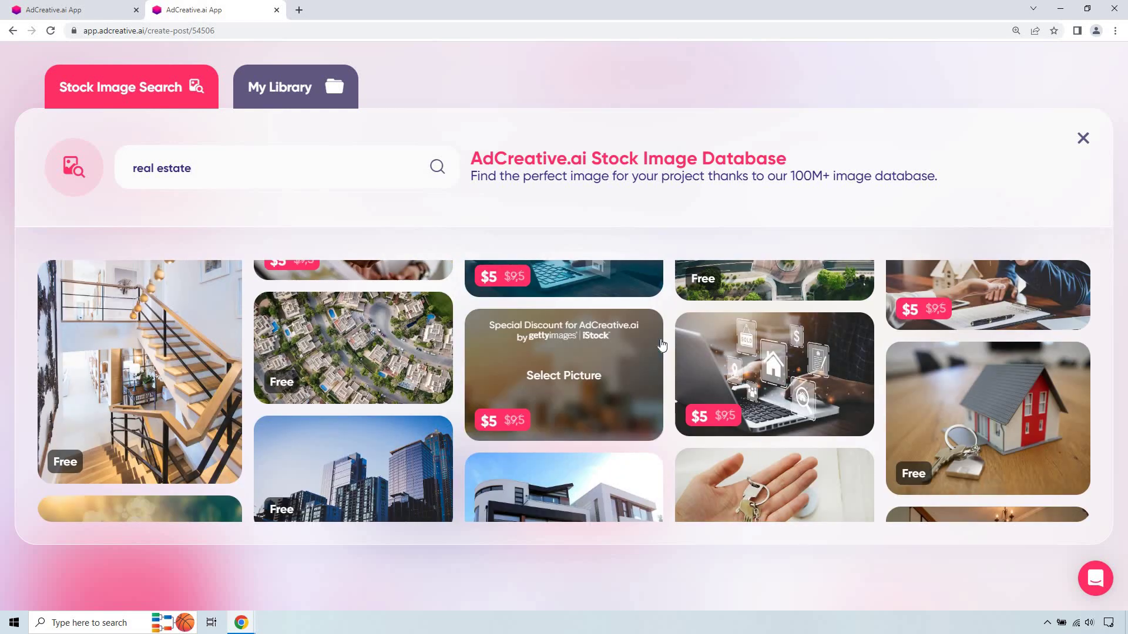
scroll(662, 346, "down", 5)
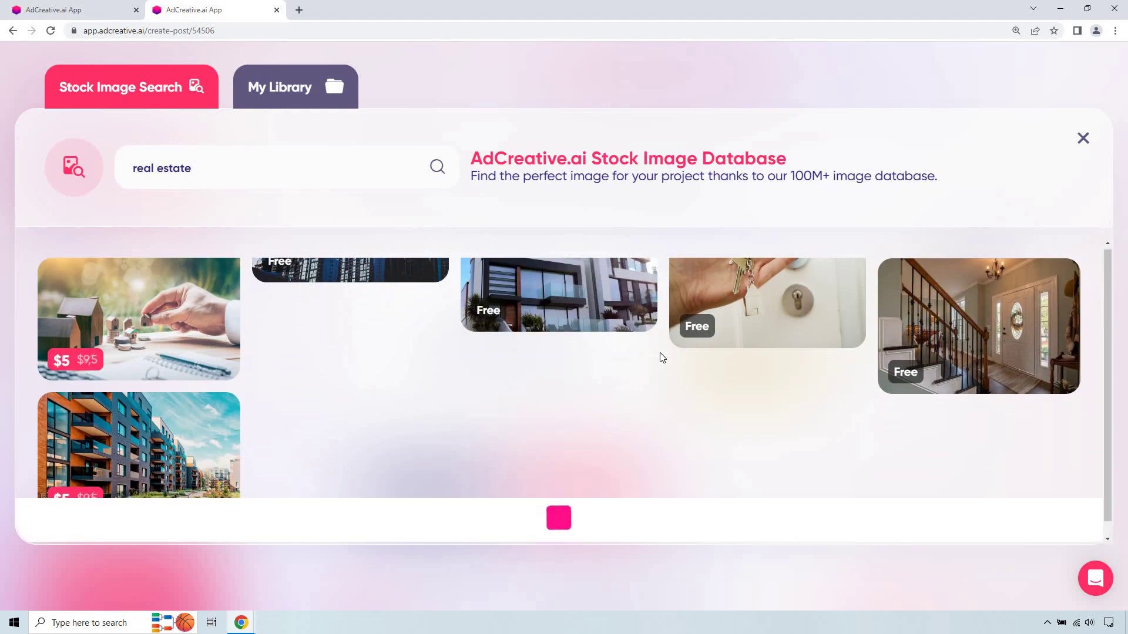
scroll(710, 350, "down", 2)
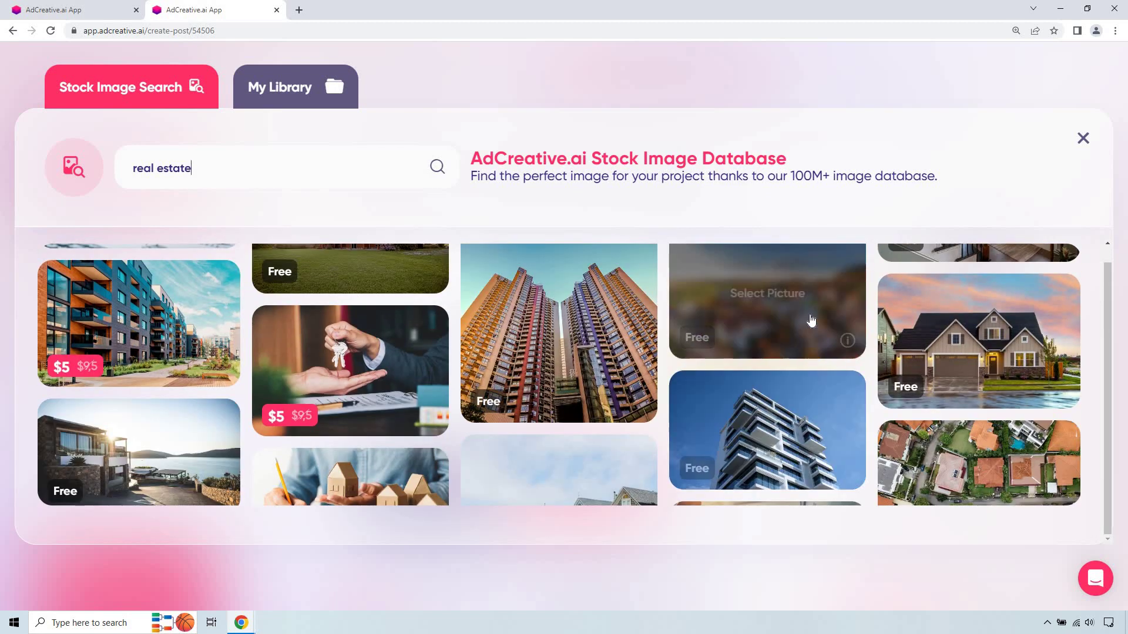
scroll(811, 320, "down", 2)
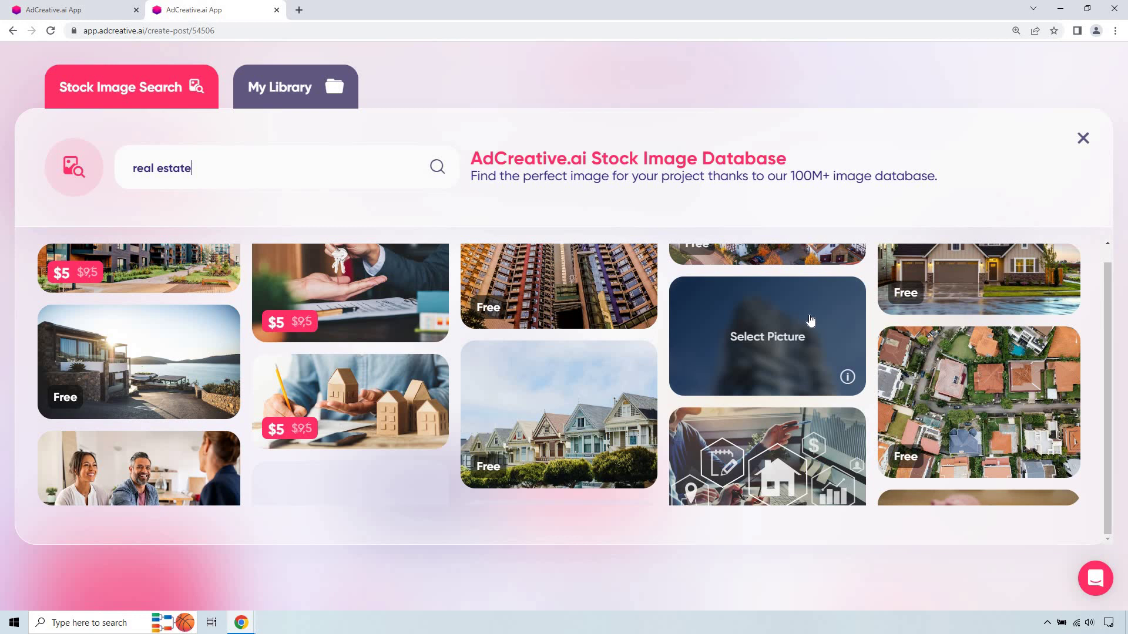
scroll(806, 334, "down", 2)
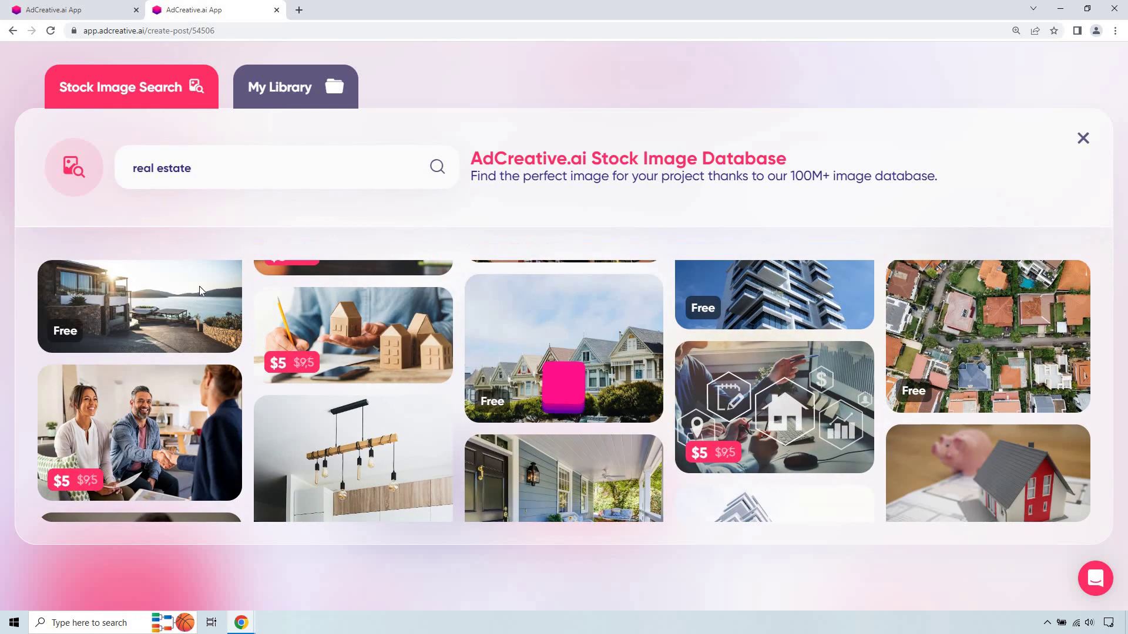
Use the free sea-view villa photo as background and shift its crop slightly down
left_click(171, 326)
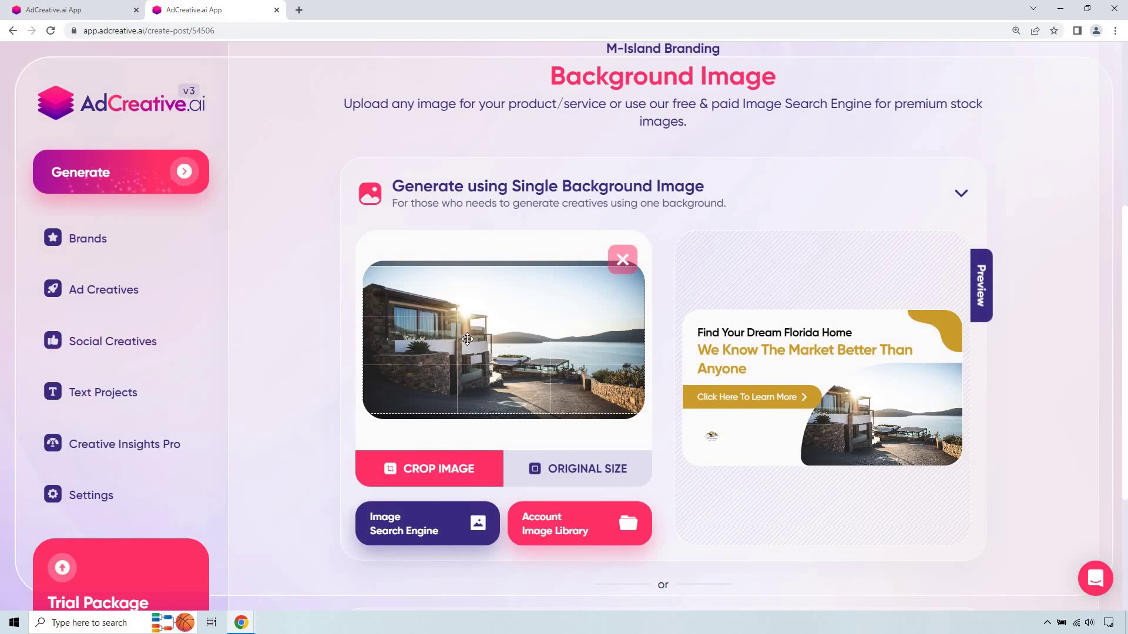
mouse_move(469, 348)
left_mouse_down()
mouse_move(472, 331)
mouse_move(472, 348)
left_mouse_up()
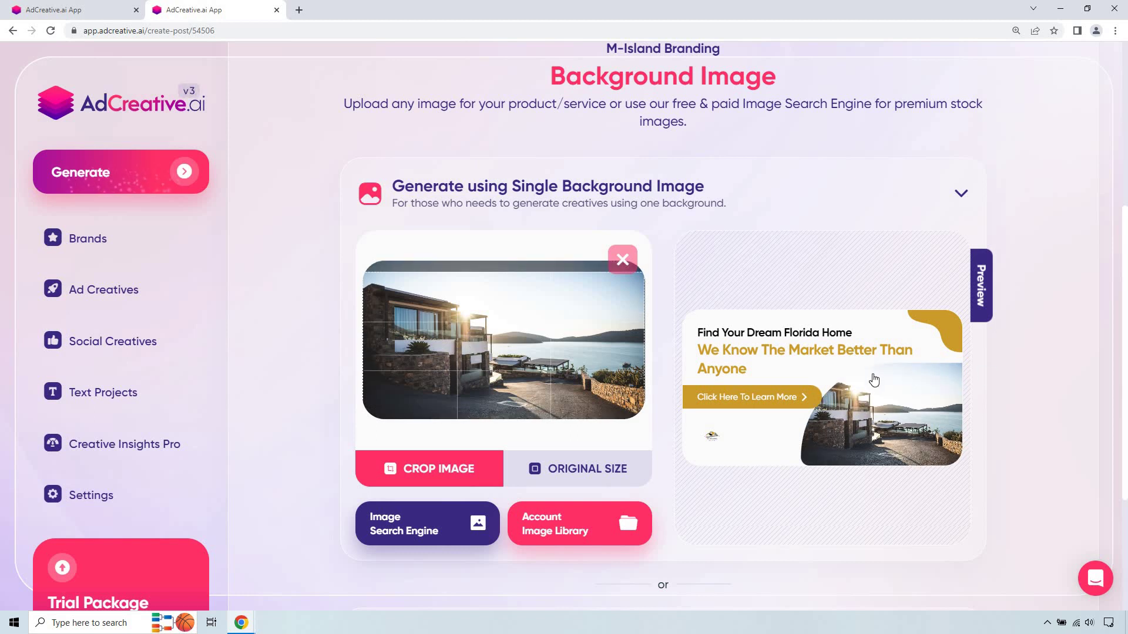
scroll(1032, 335, "down", 3)
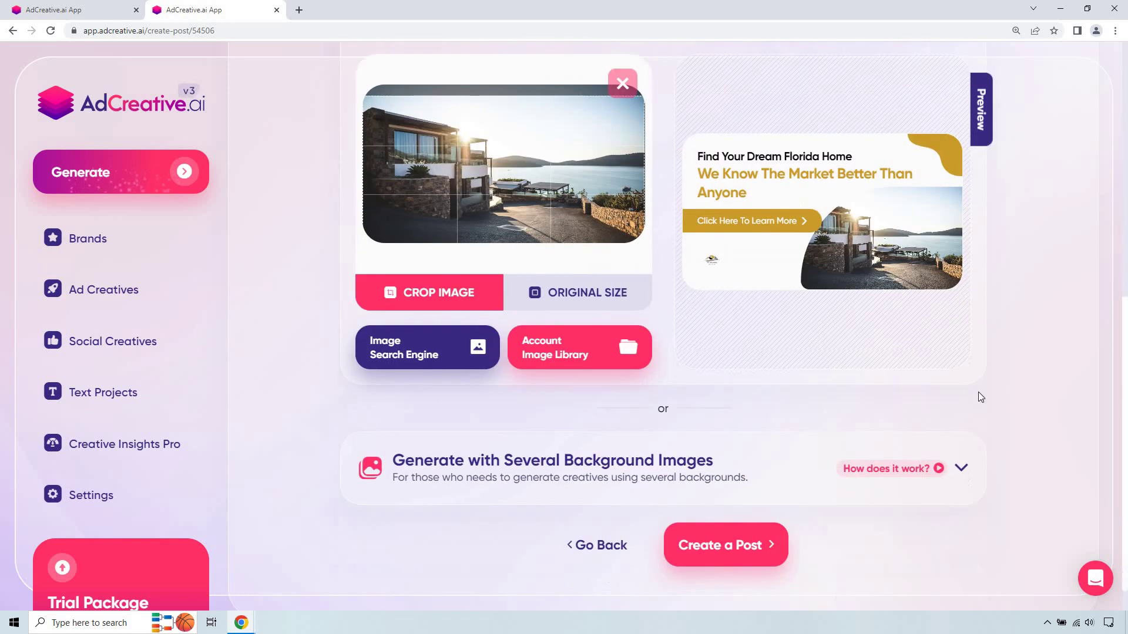
Create the post, name the project 'Real Estate', and generate the creatives
left_click(750, 548)
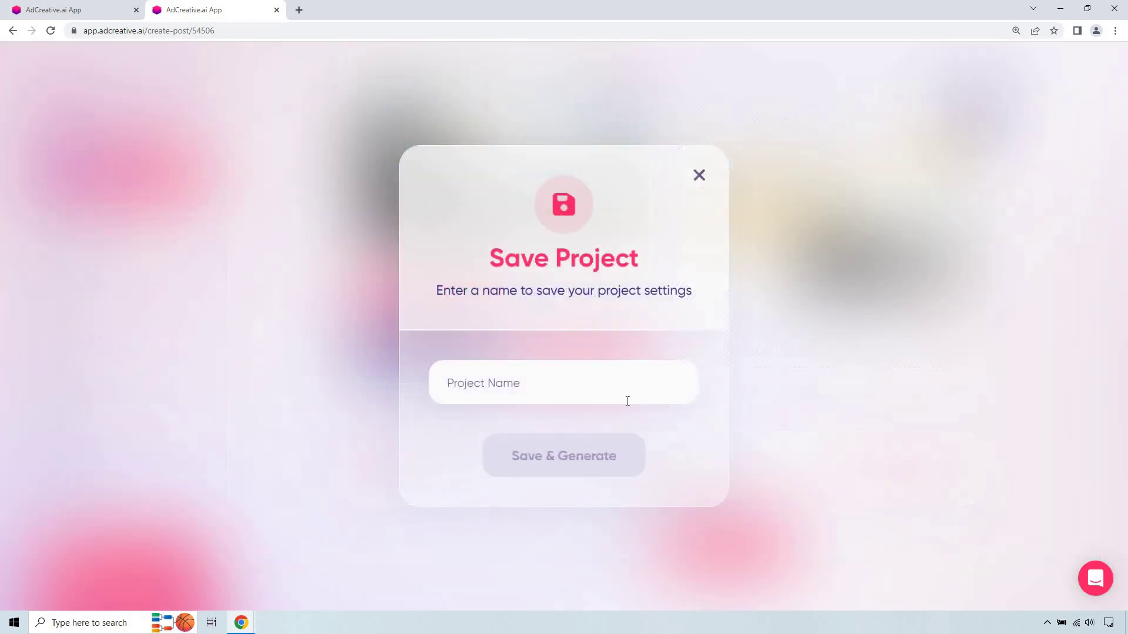
type("Real Estate")
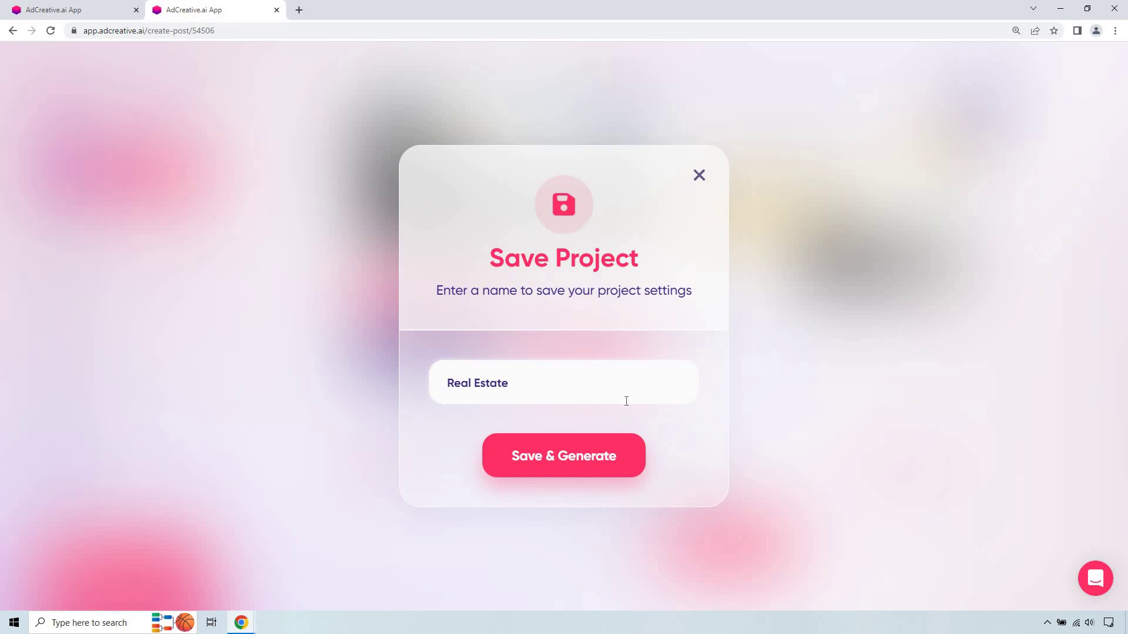
left_click(569, 464)
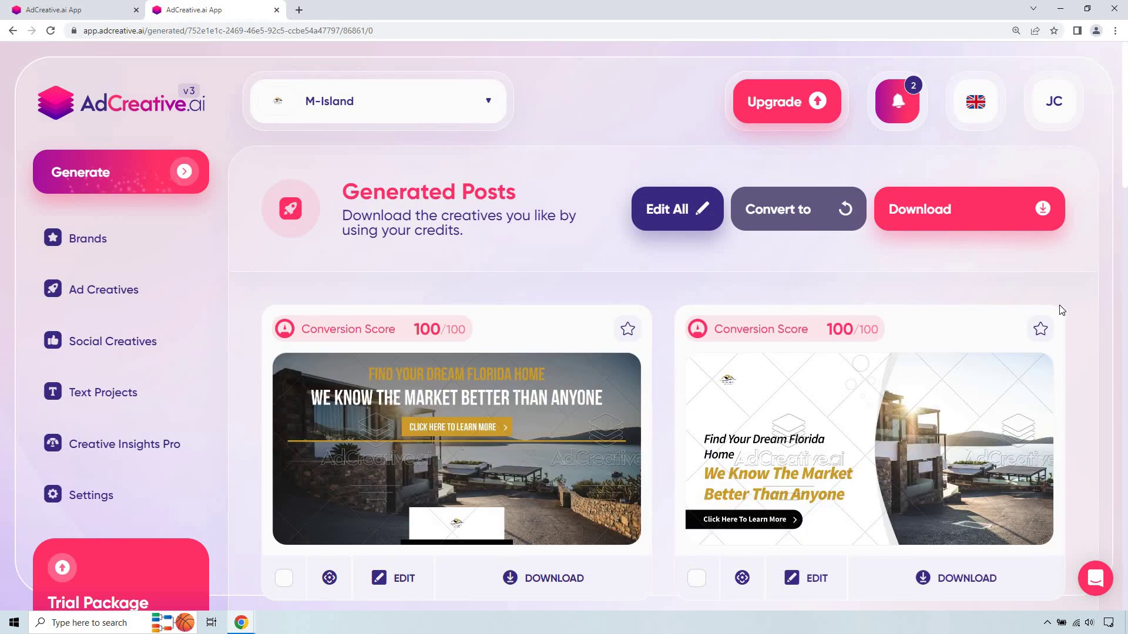
Scroll through the generated villa ads scoring 100/100 conversion
scroll(1080, 285, "down", 2)
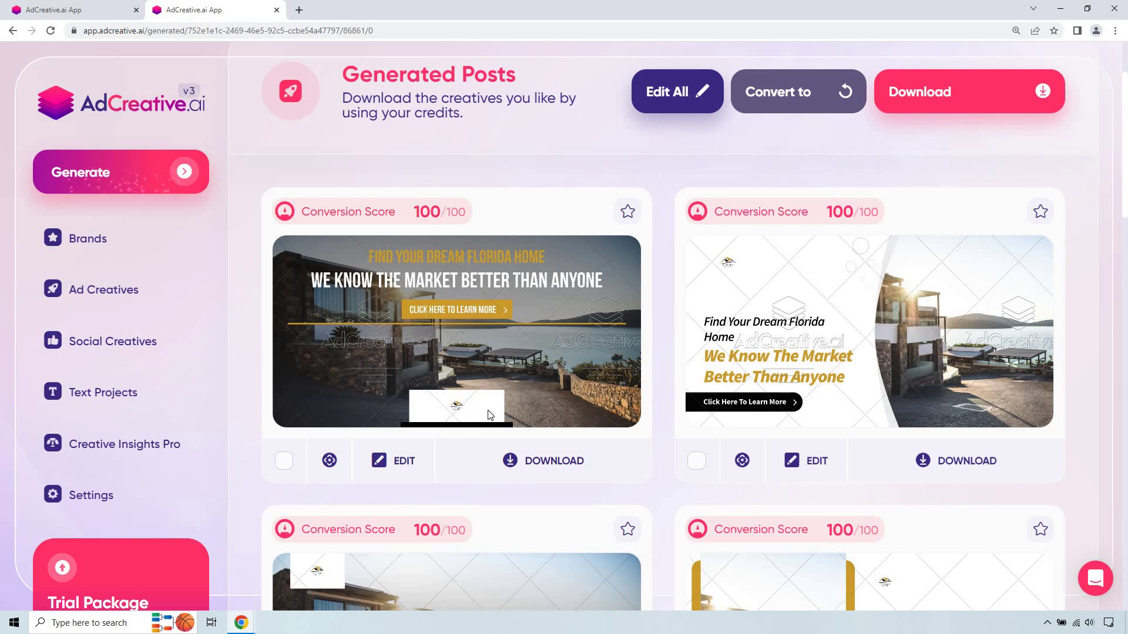
scroll(482, 405, "down", 3)
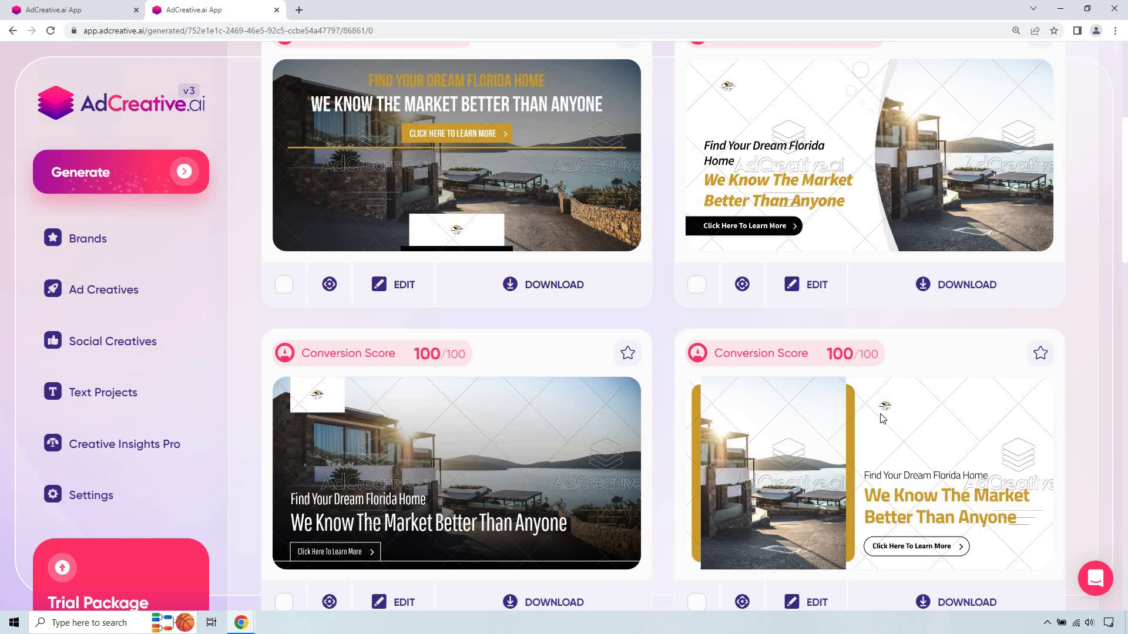
scroll(554, 352, "up", 2)
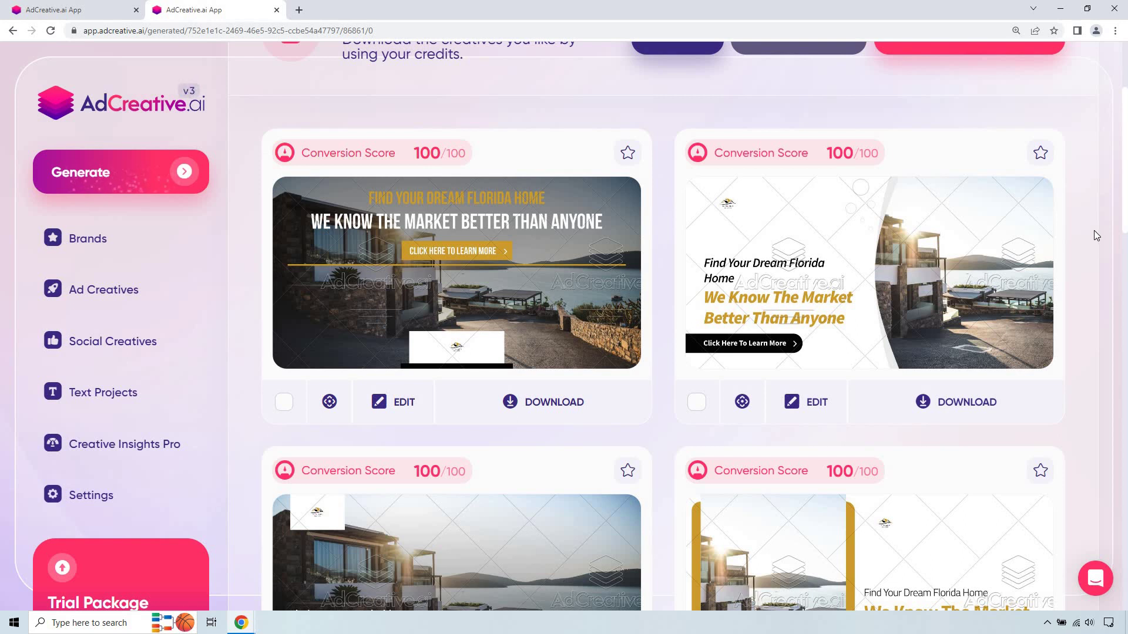
scroll(1095, 235, "down", 5)
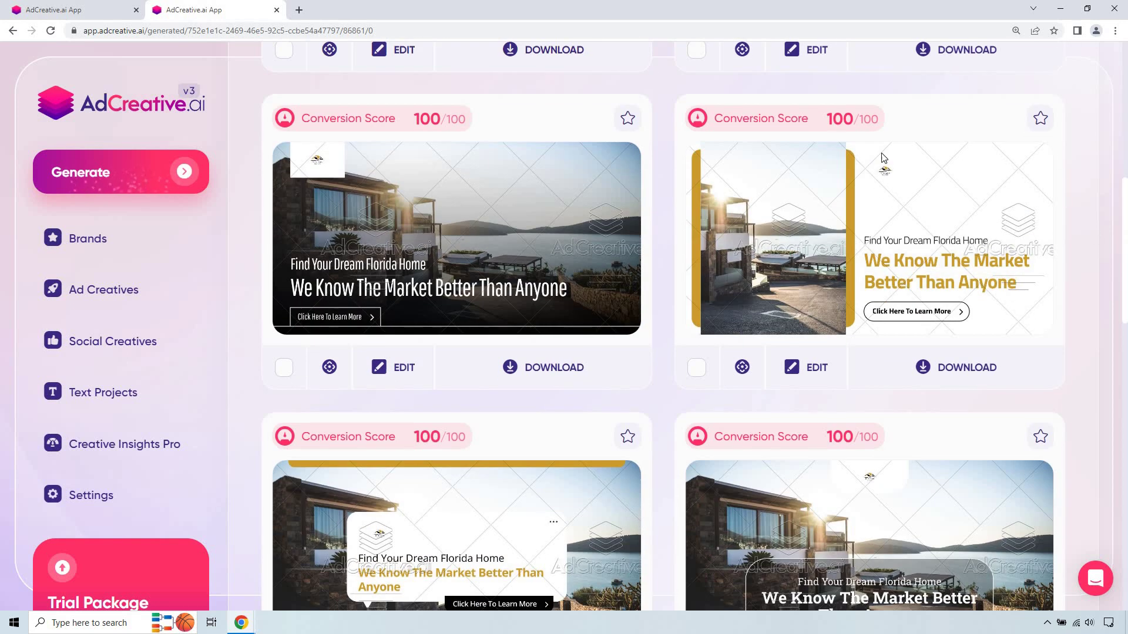
View the AI recommendation for a 100/100 creative, close it, and browse more 100/100 cards
left_click(811, 119)
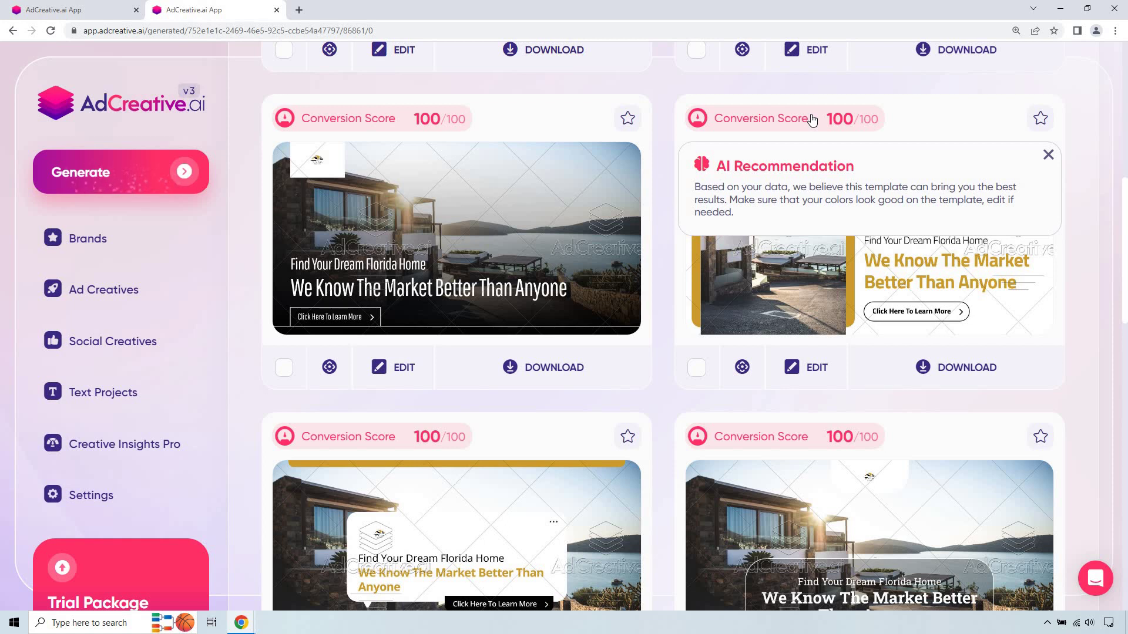
left_click(1048, 154)
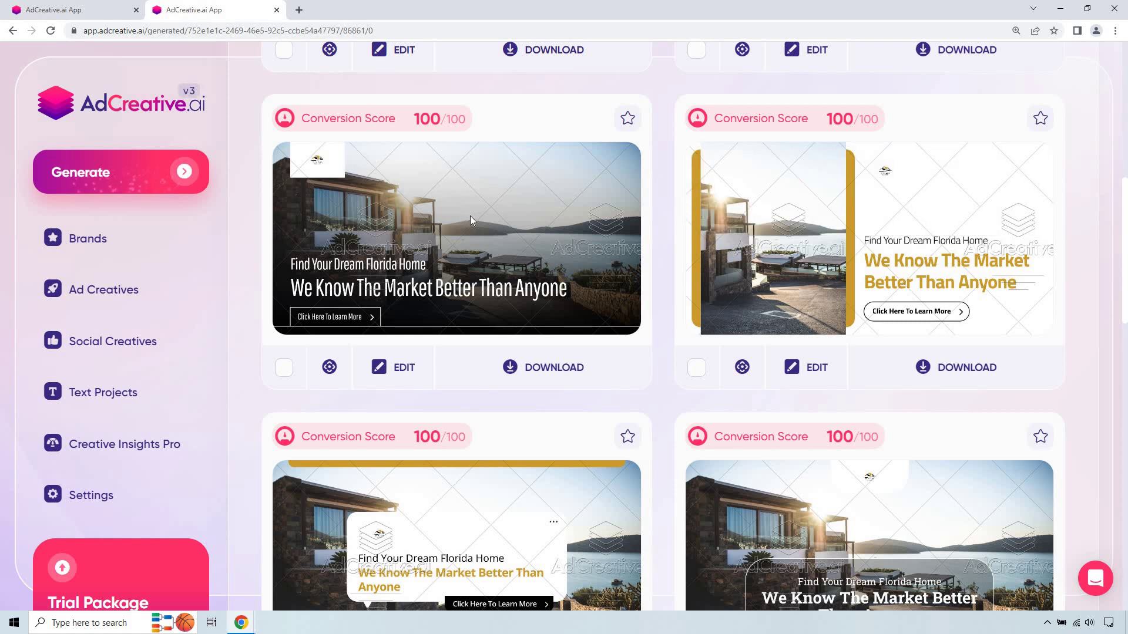
scroll(470, 216, "down", 4)
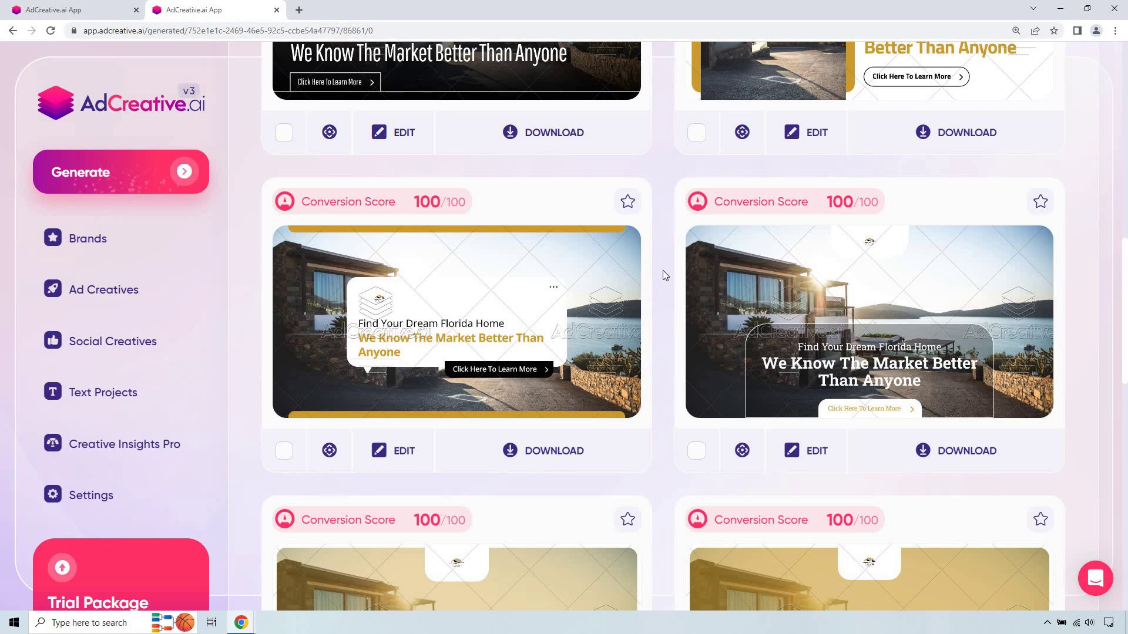
scroll(662, 270, "down", 5)
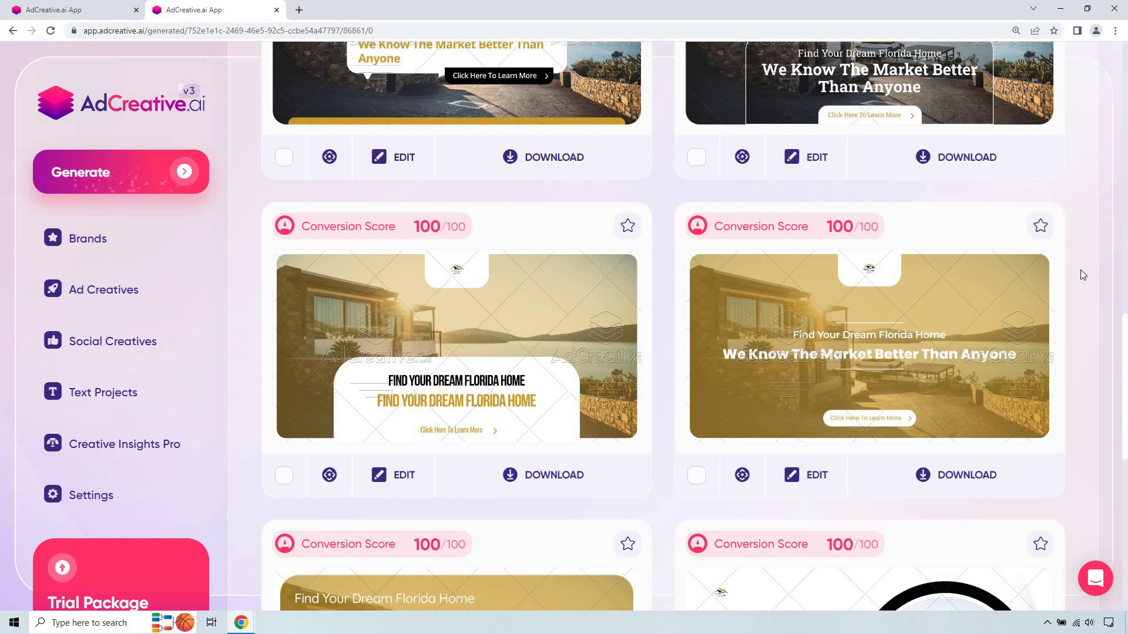
scroll(1081, 266, "down", 4)
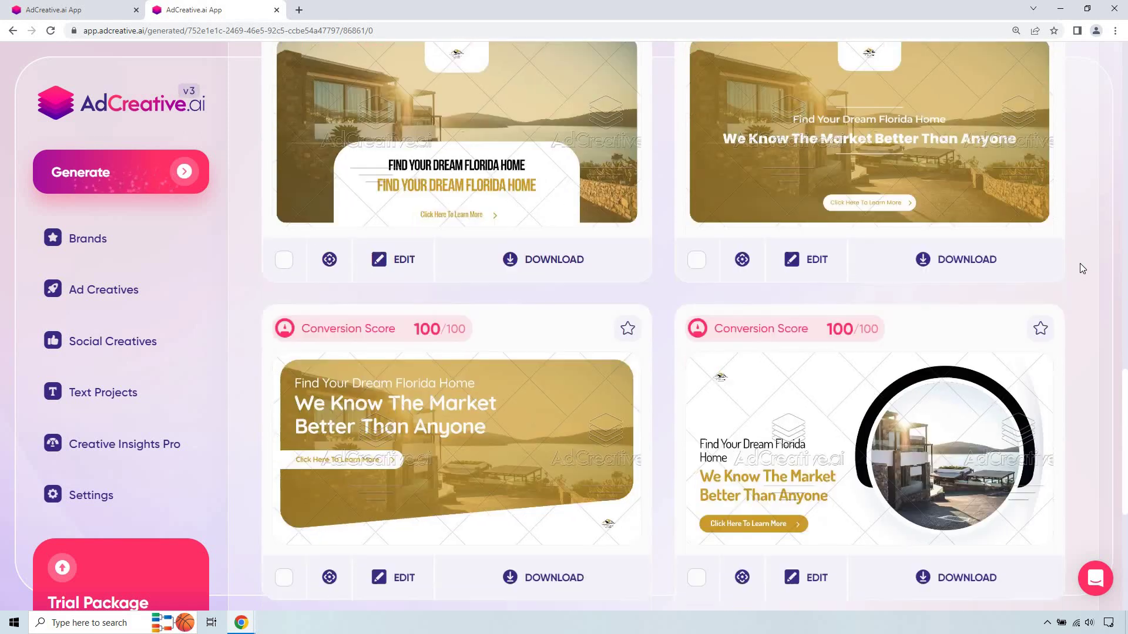
scroll(1081, 268, "down", 6)
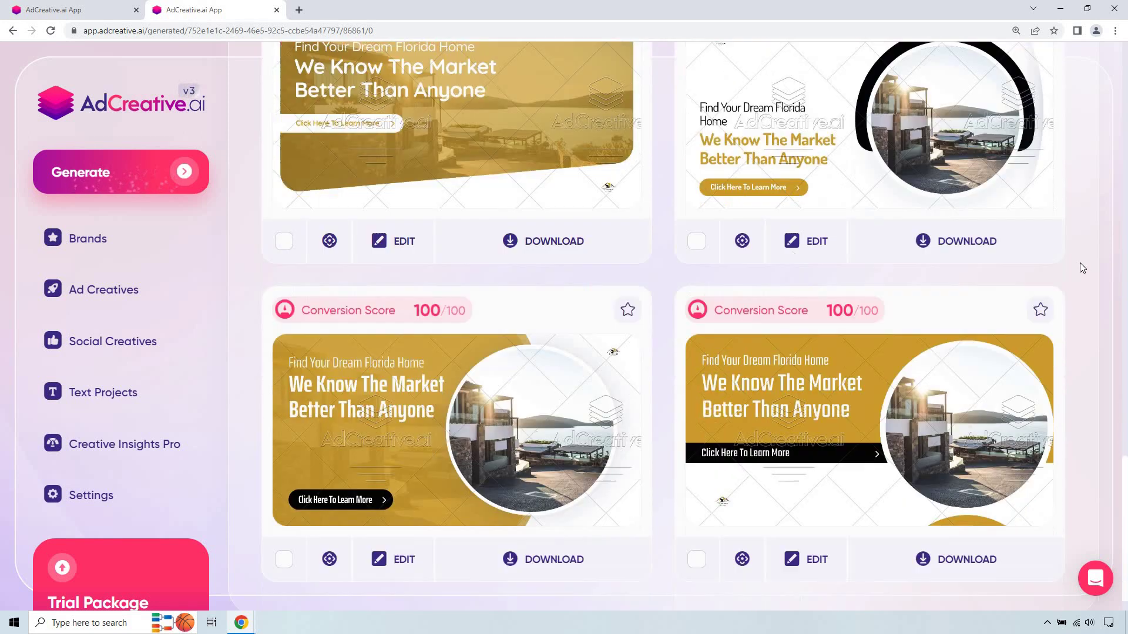
scroll(1082, 268, "down", 1)
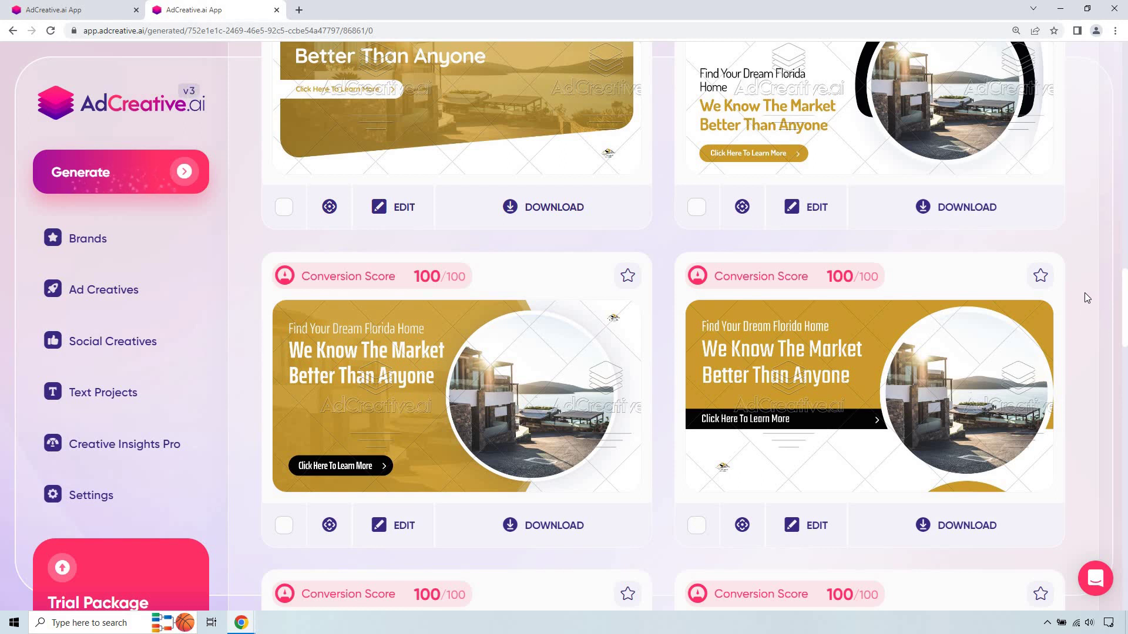
Scroll down past the 100/100 cards to the creatives scoring 97 down to 93
scroll(1116, 314, "down", 2)
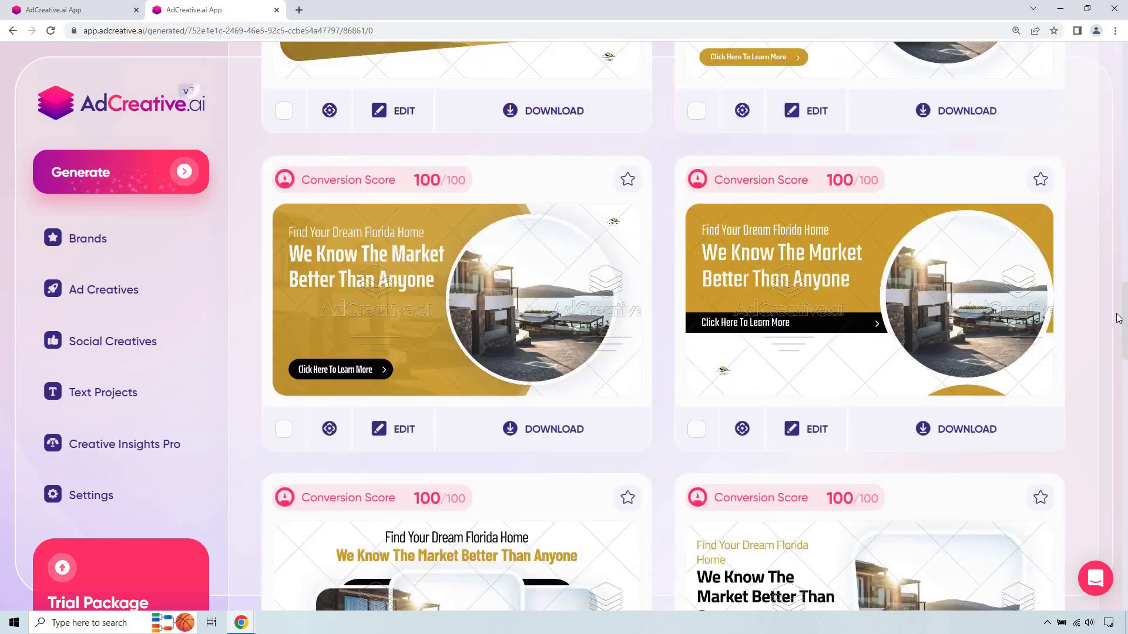
scroll(1118, 318, "down", 5)
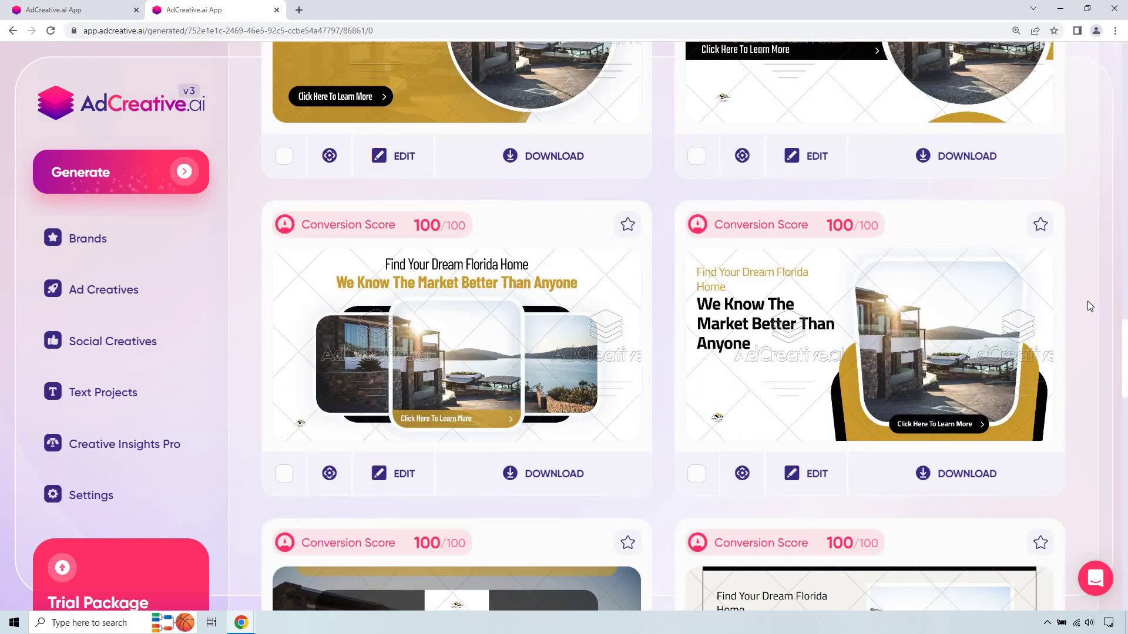
scroll(1087, 301, "down", 1)
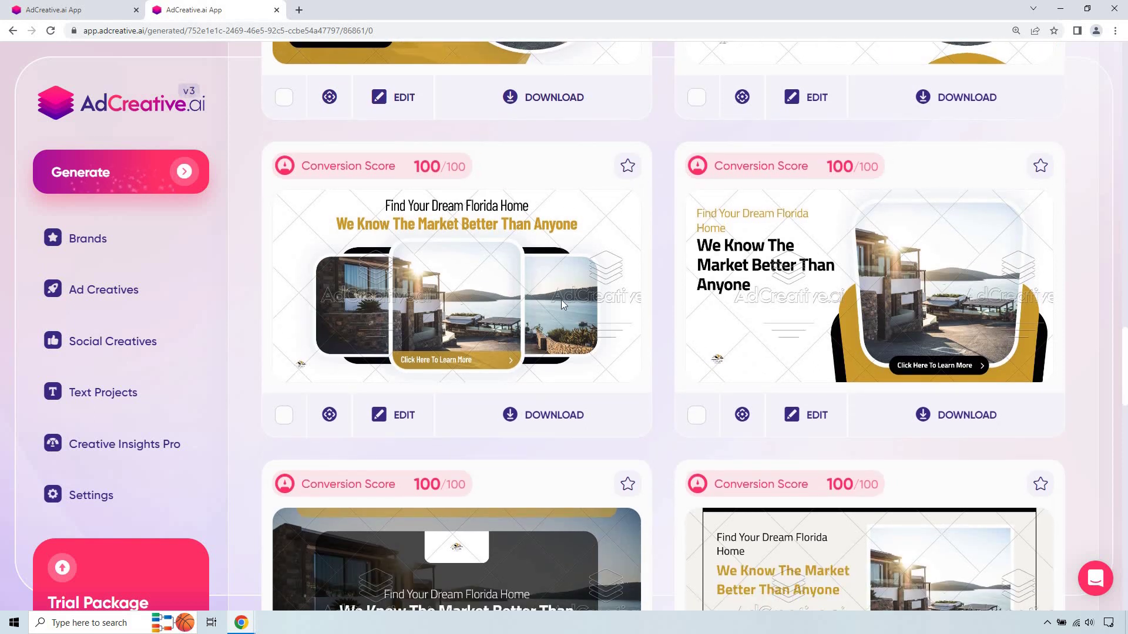
scroll(654, 296, "down", 1)
scroll(1056, 303, "down", 3)
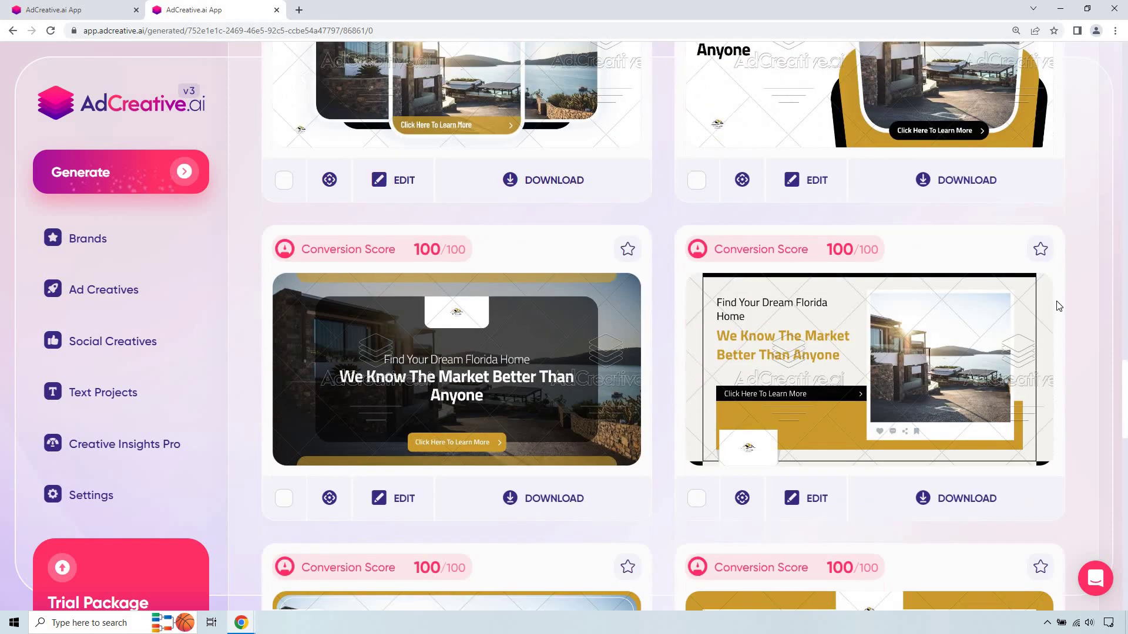
scroll(1074, 300, "down", 4)
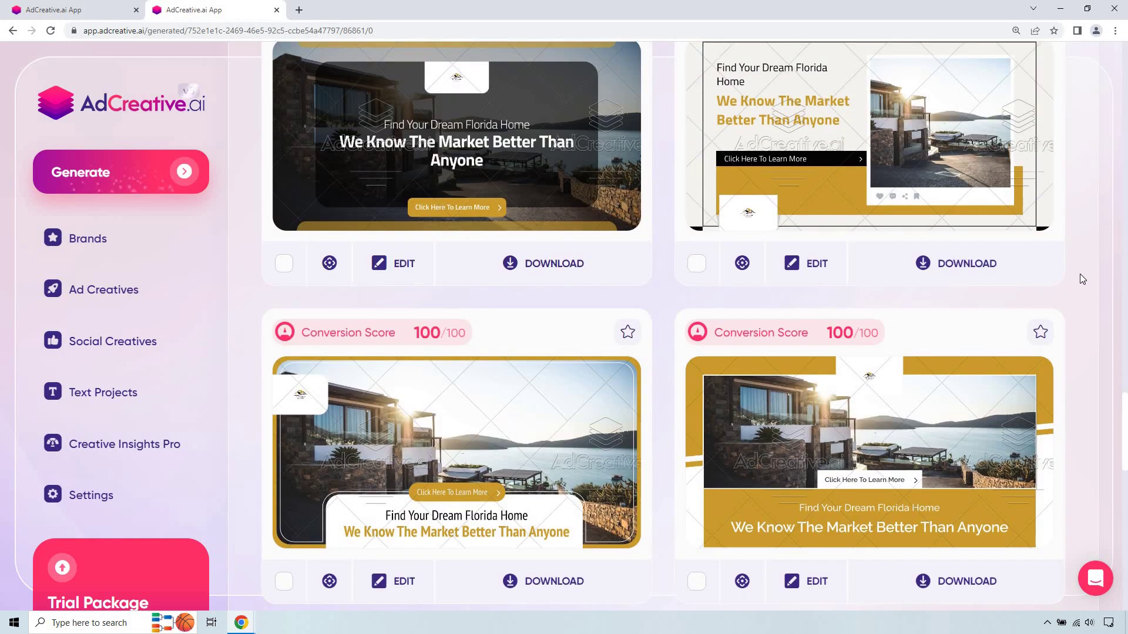
scroll(1055, 227, "up", 1)
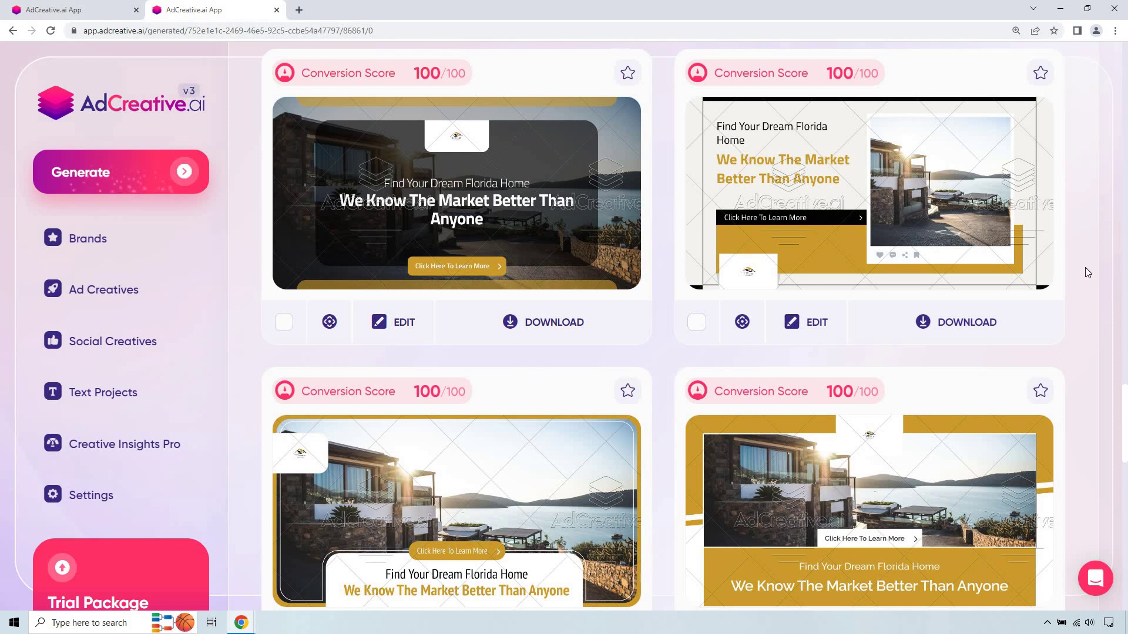
scroll(1080, 262, "down", 6)
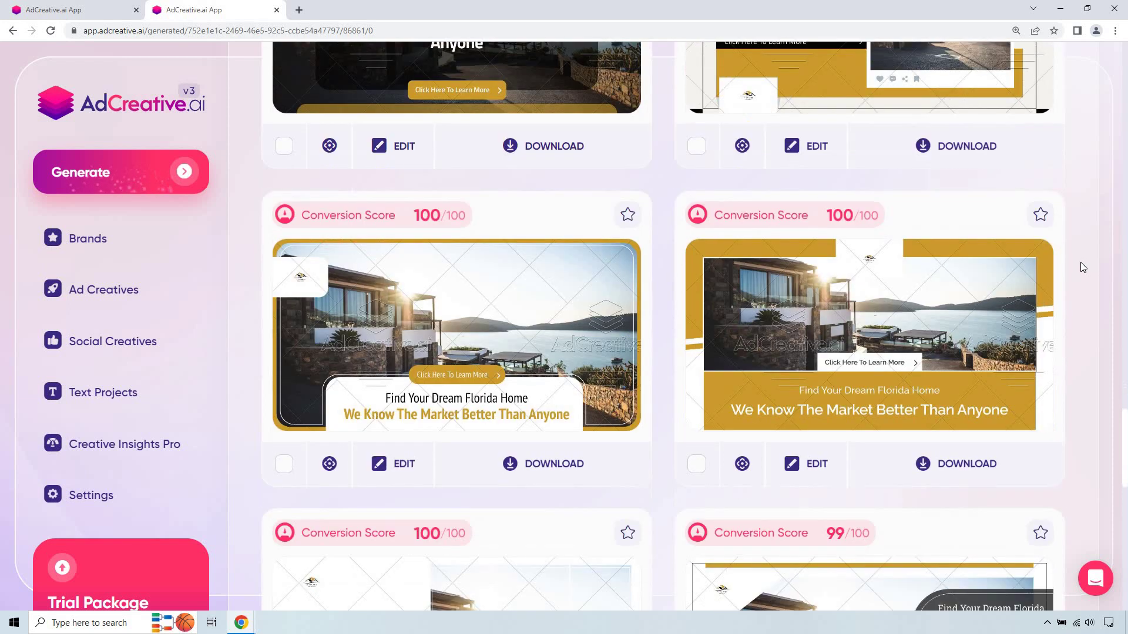
scroll(1080, 263, "down", 8)
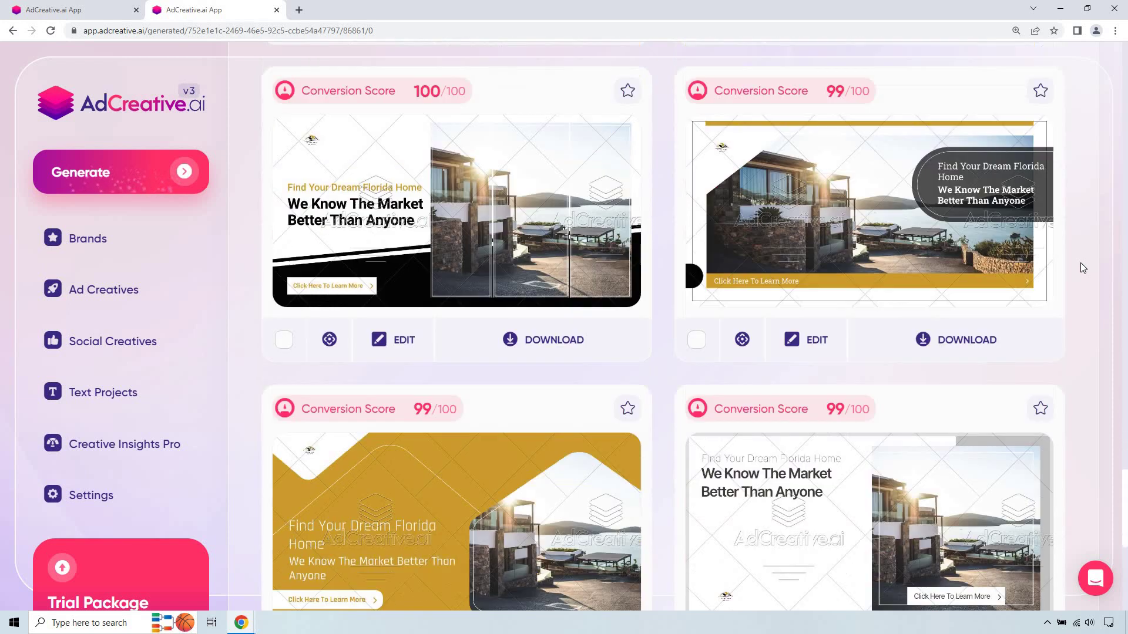
scroll(1082, 268, "down", 4)
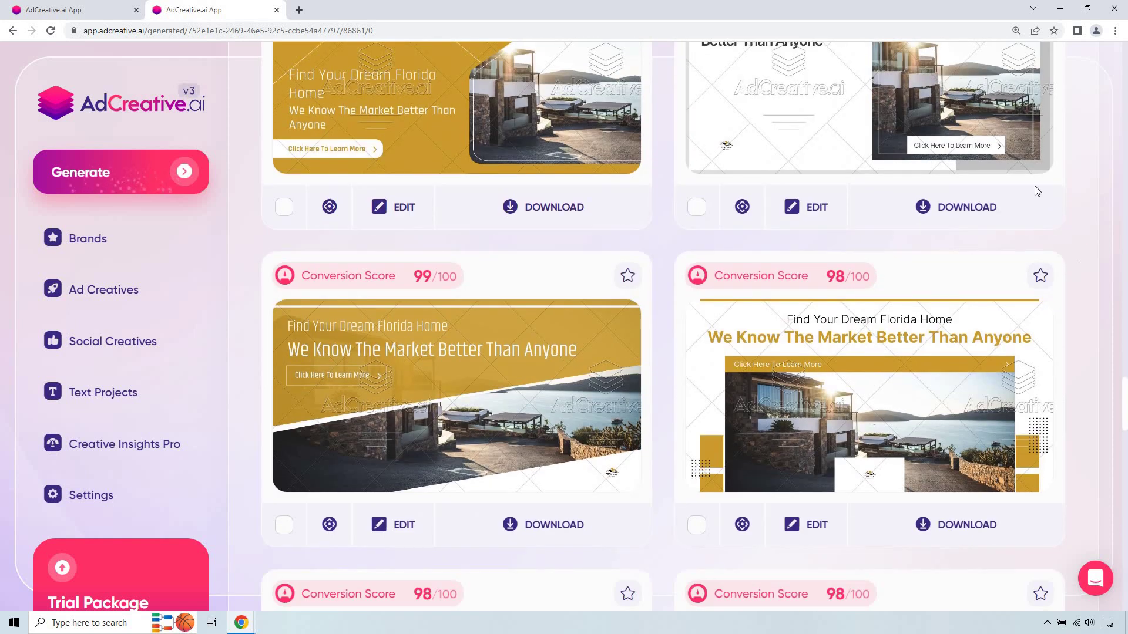
scroll(1116, 277, "down", 2)
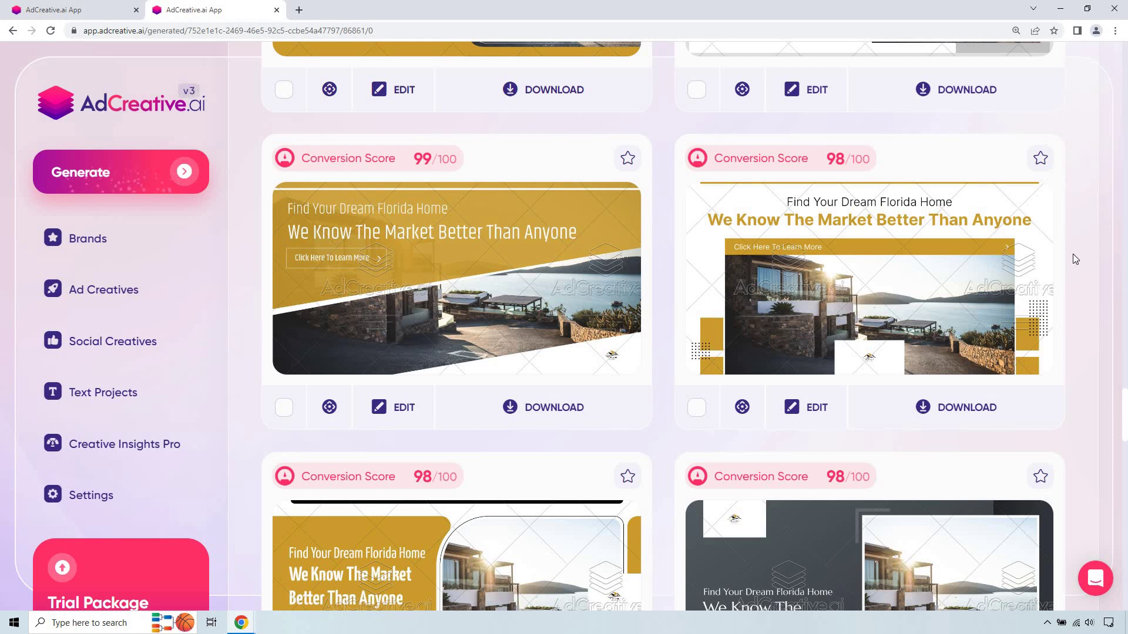
scroll(1084, 266, "down", 3)
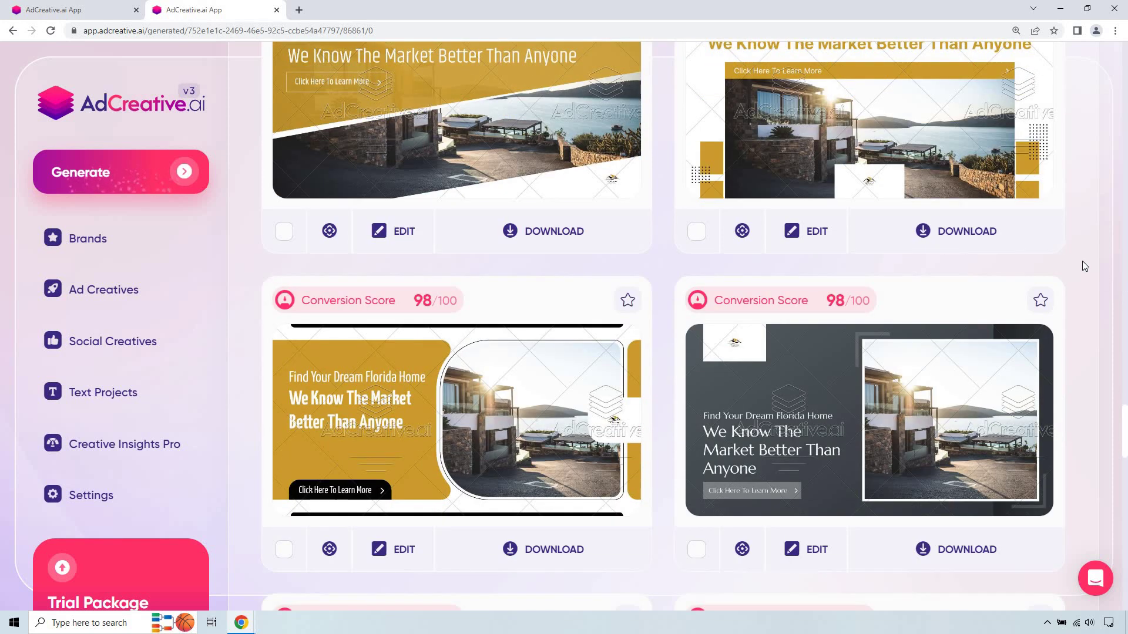
scroll(1085, 266, "down", 5)
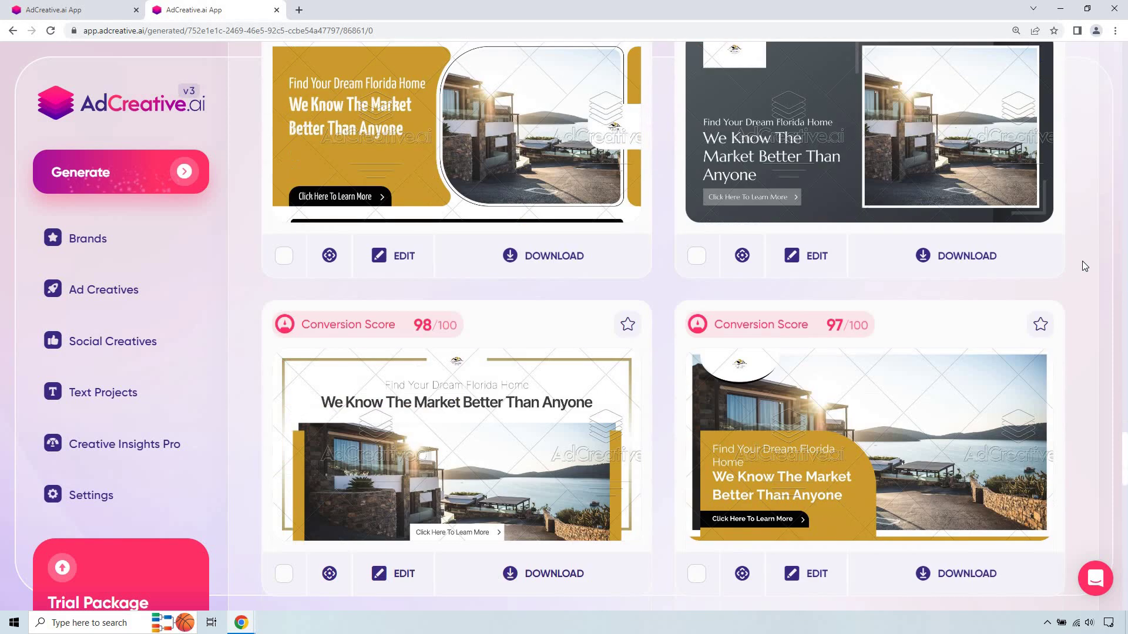
scroll(1083, 262, "down", 9)
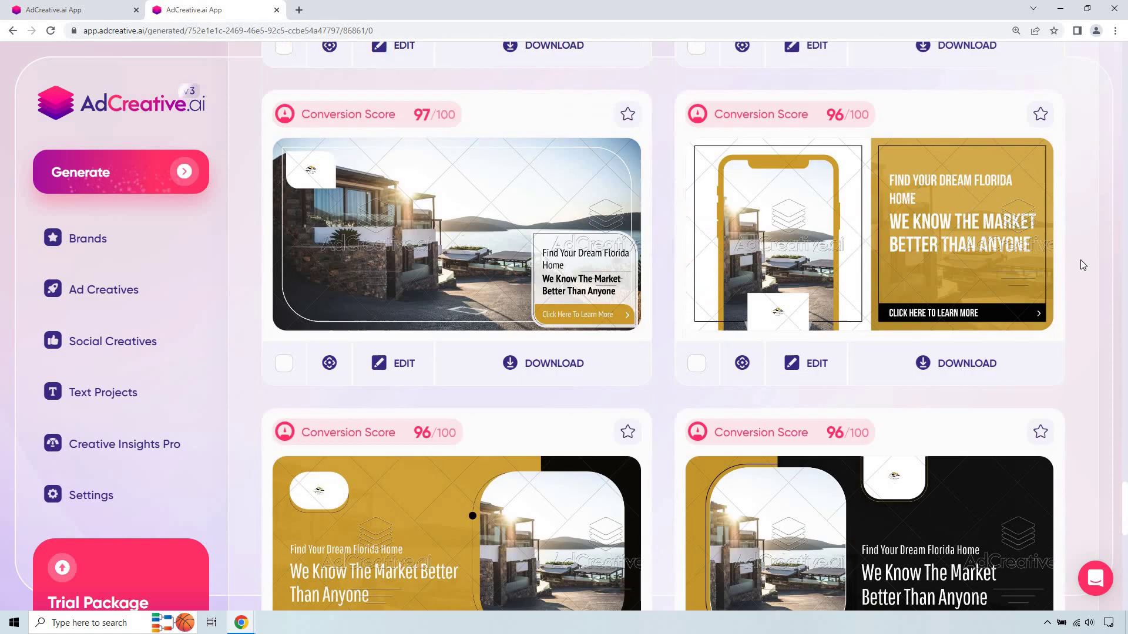
scroll(1083, 265, "down", 4)
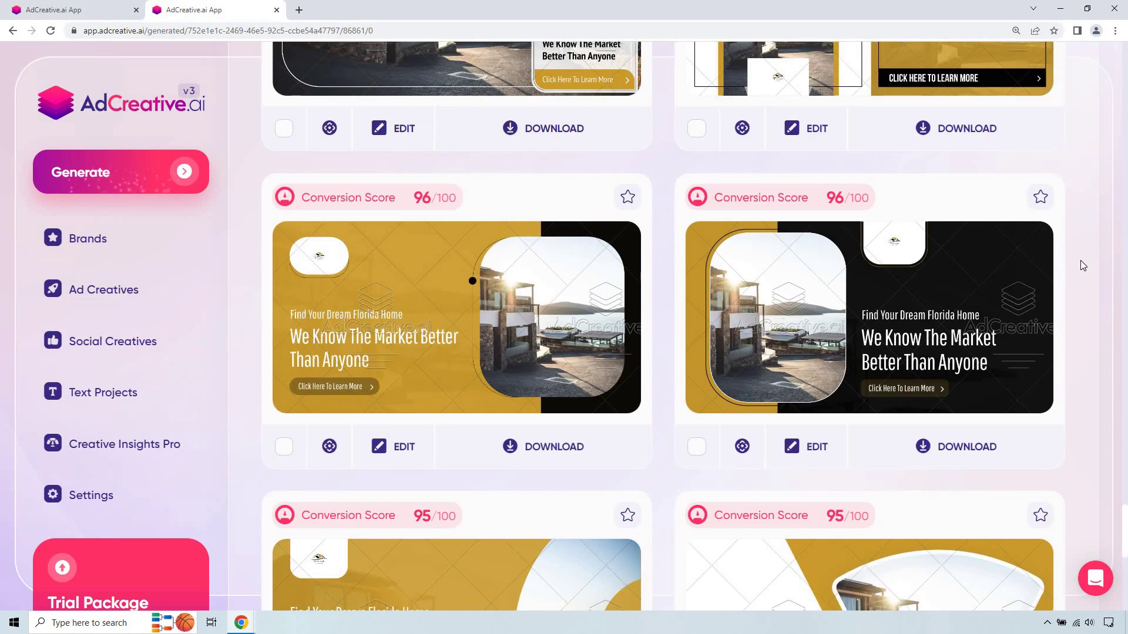
scroll(1082, 266, "down", 3)
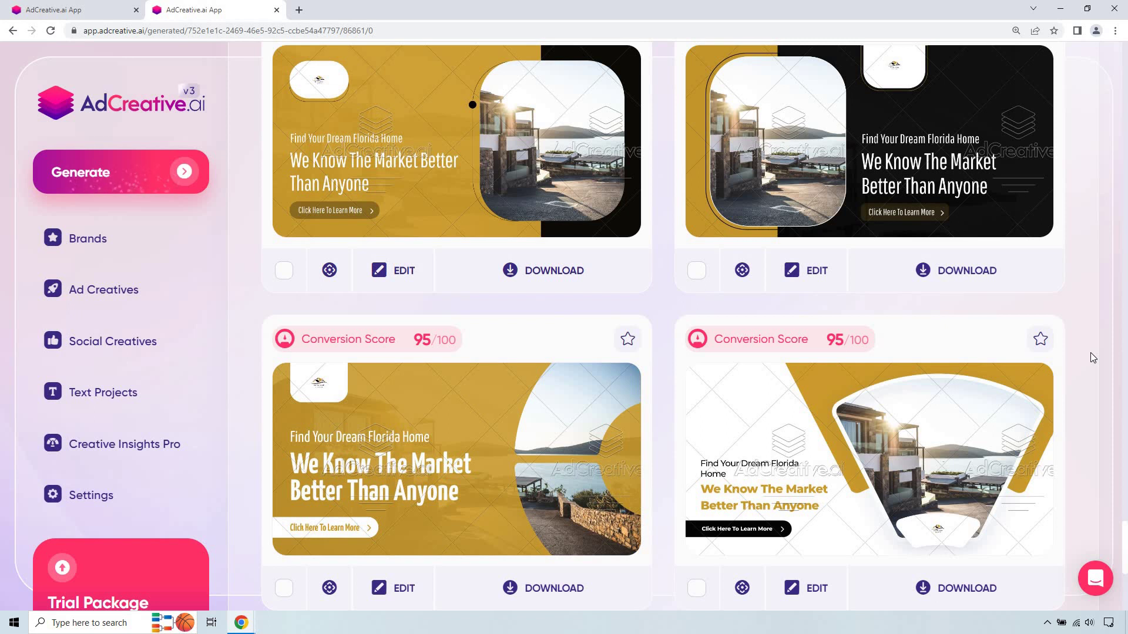
scroll(1091, 353, "down", 5)
scroll(1092, 352, "down", 5)
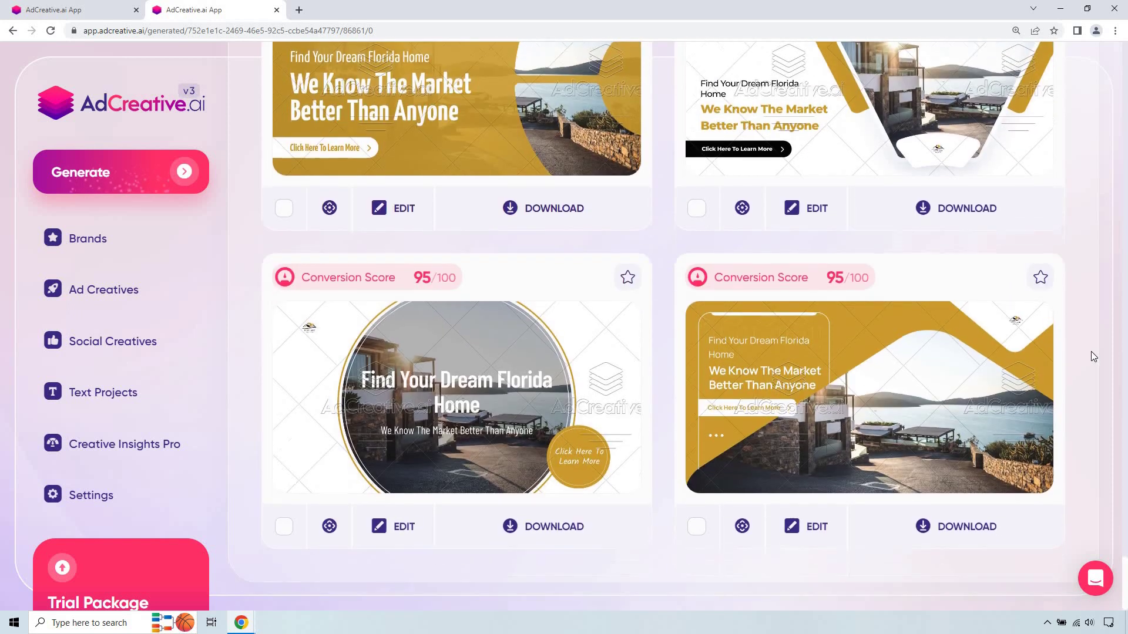
Look at the 92/100 creatives, then drag back to the top of Generated Posts
scroll(1091, 351, "down", 5)
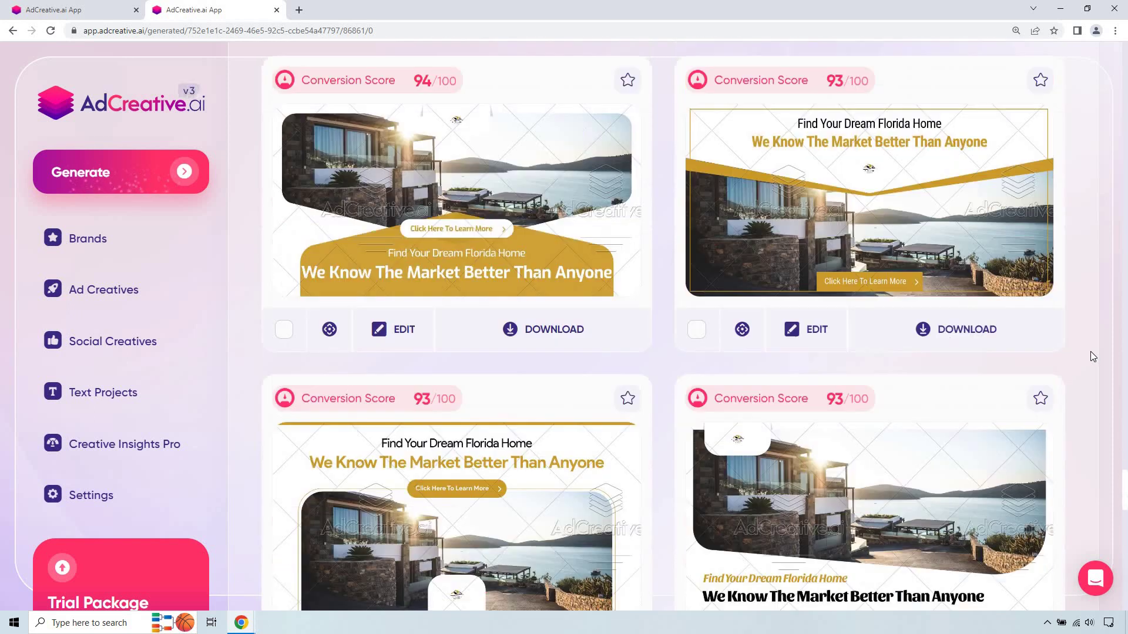
scroll(1090, 351, "down", 5)
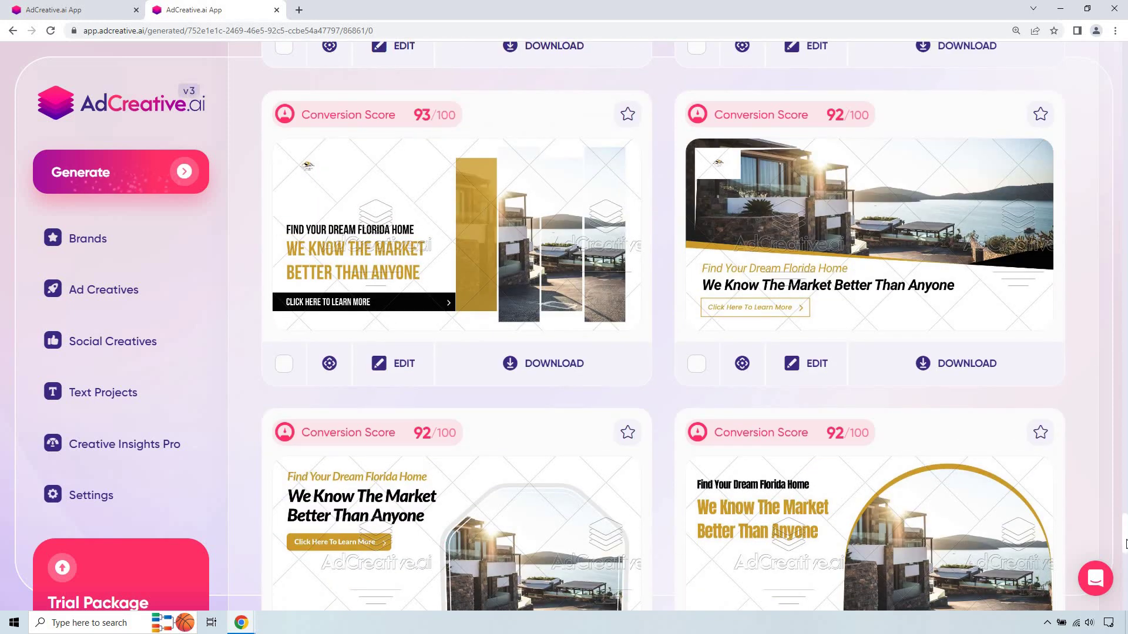
left_click_drag(1125, 515, 1125, 98)
scroll(1077, 197, "up", 8)
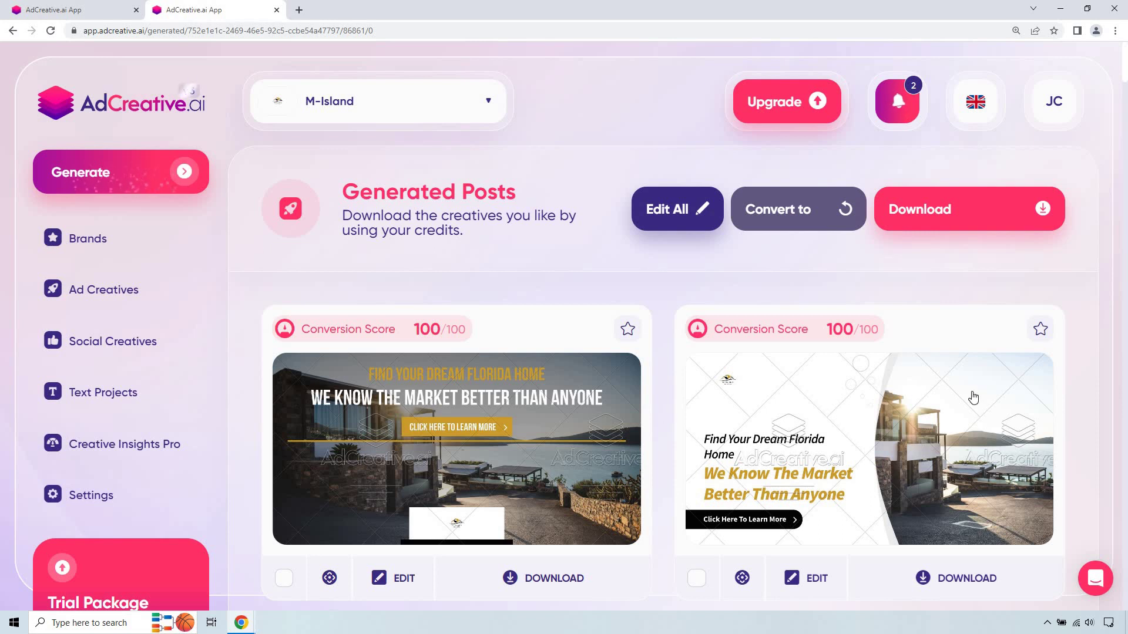
scroll(1036, 269, "down", 3)
scroll(1083, 255, "up", 3)
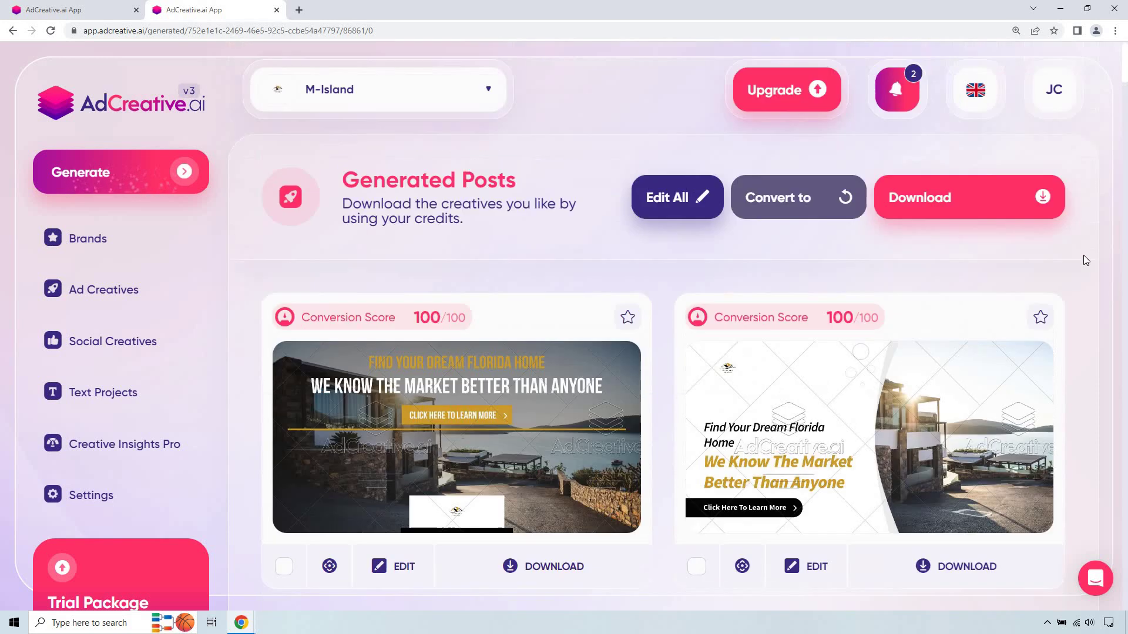